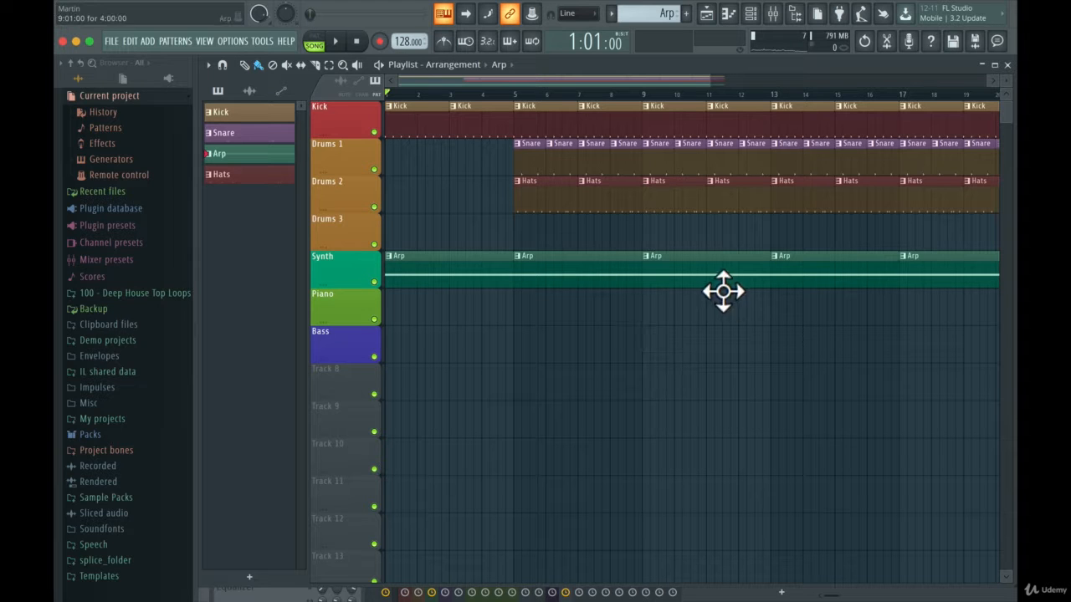
Step: Open the mixer to look over its insert tracks, and close it again
click(773, 15)
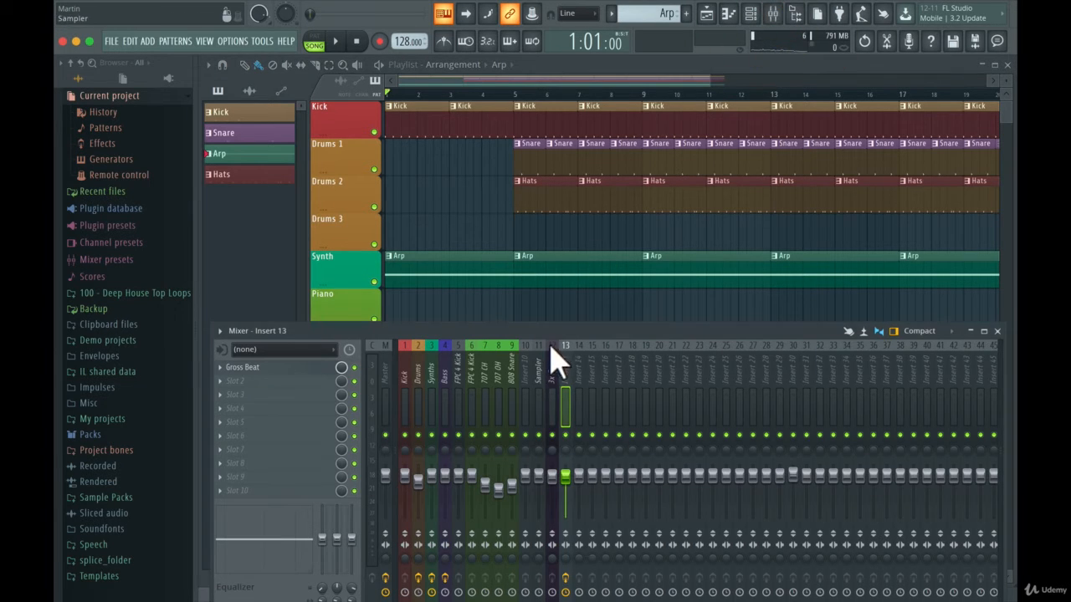
drag(559, 335, 542, 311)
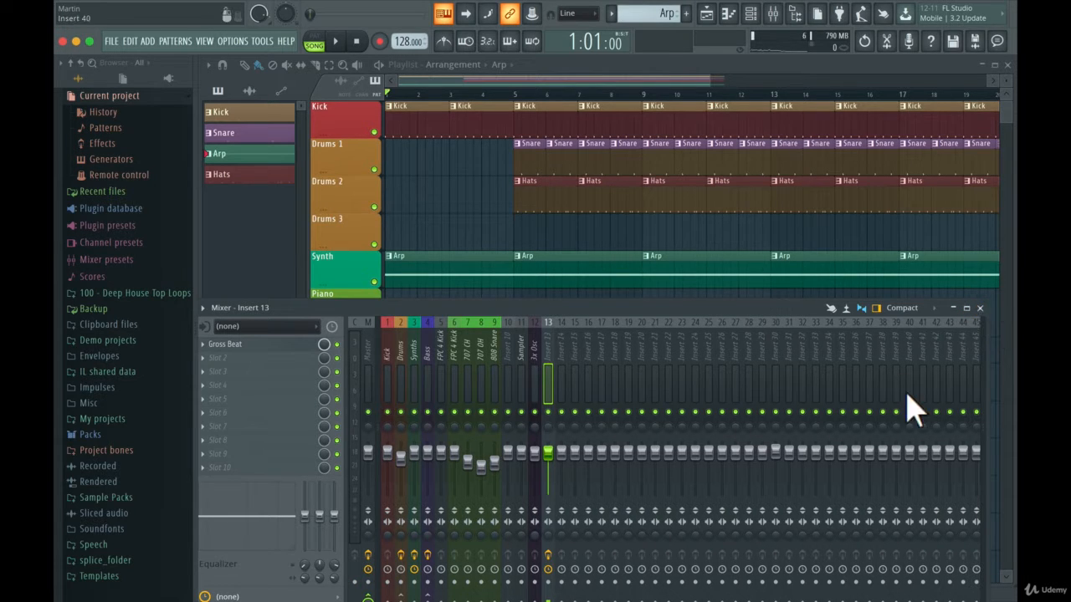
click(980, 309)
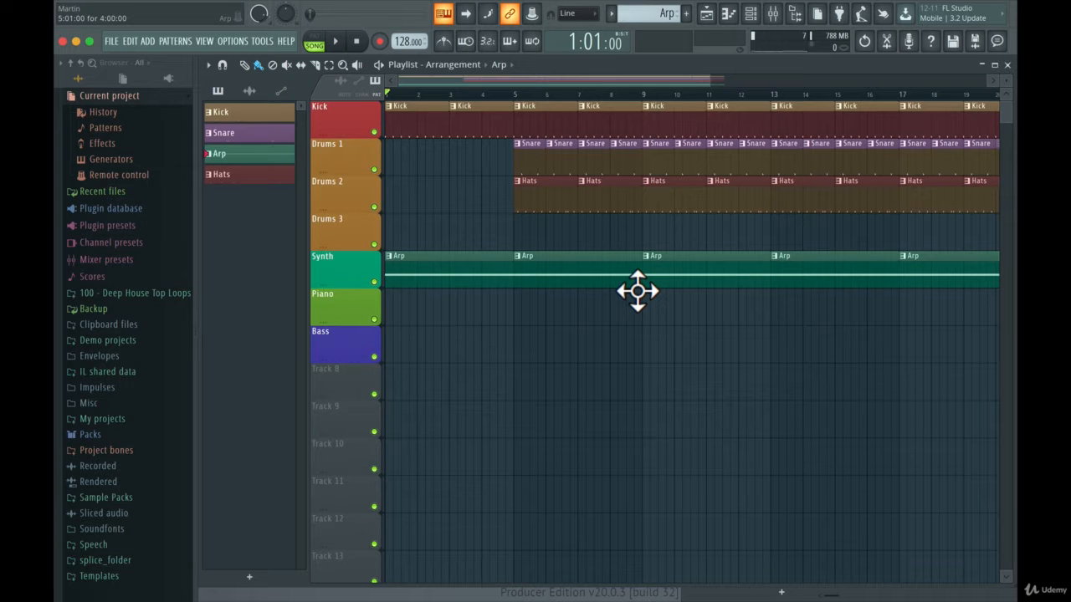
Step: Open FL Keys from the channel rack and examine the automation options of its LFO rate control
click(750, 13)
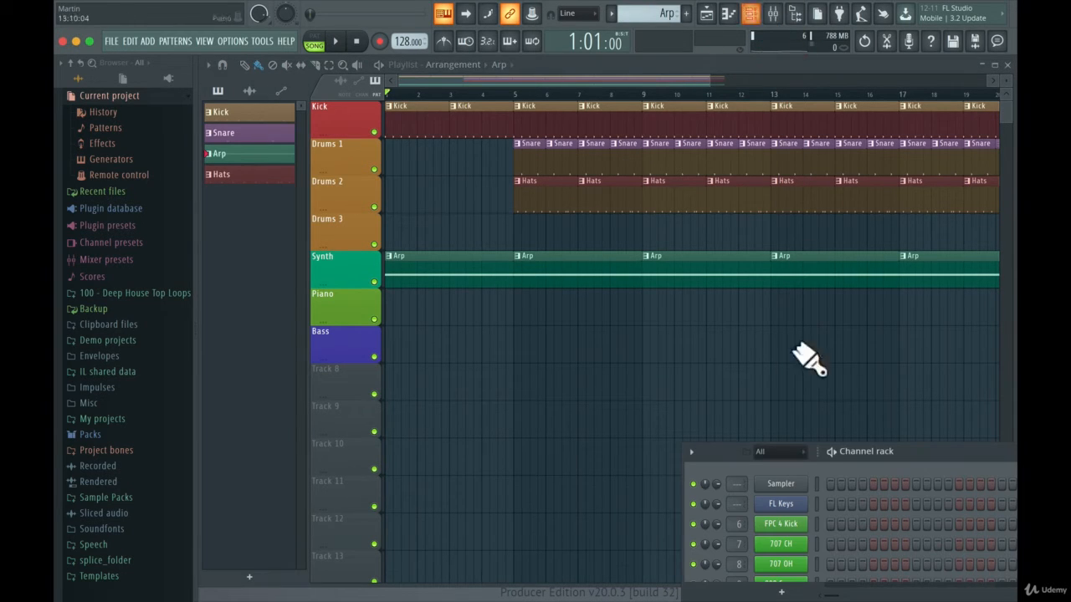
drag(920, 462, 711, 382)
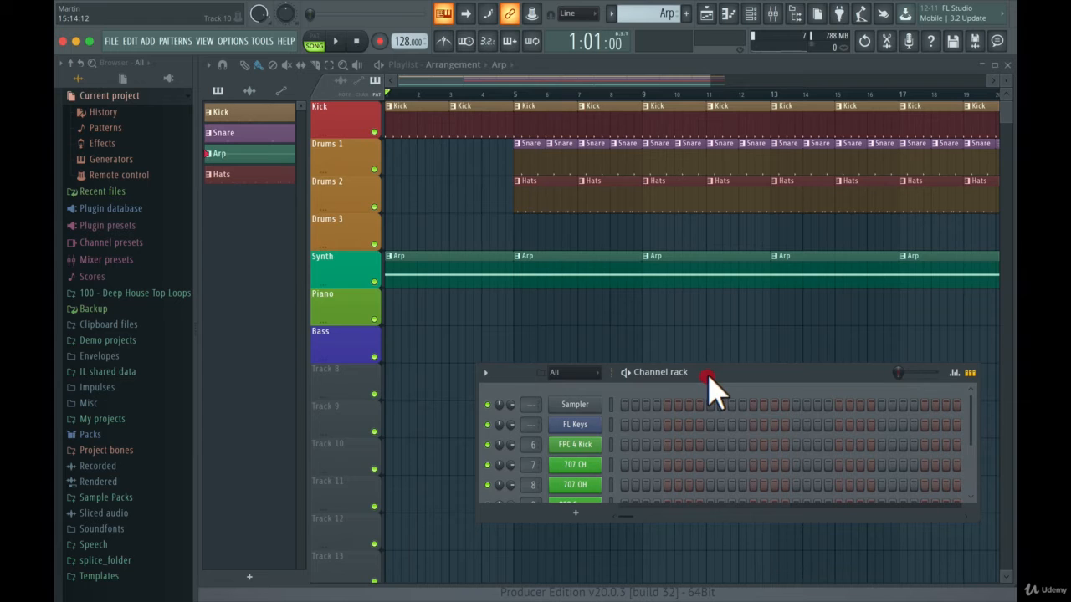
click(577, 427)
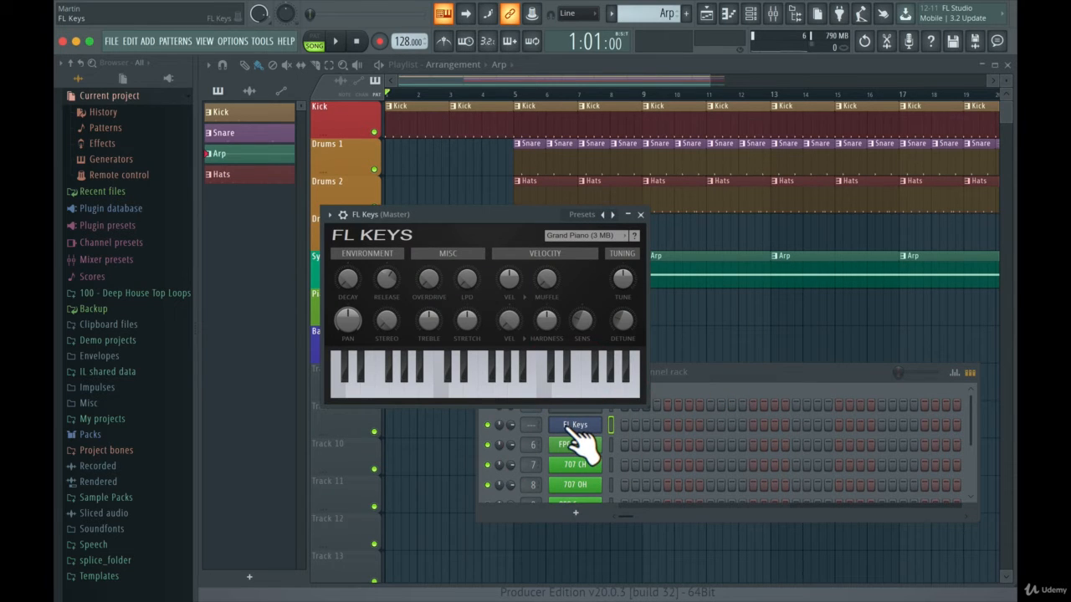
right_click(466, 280)
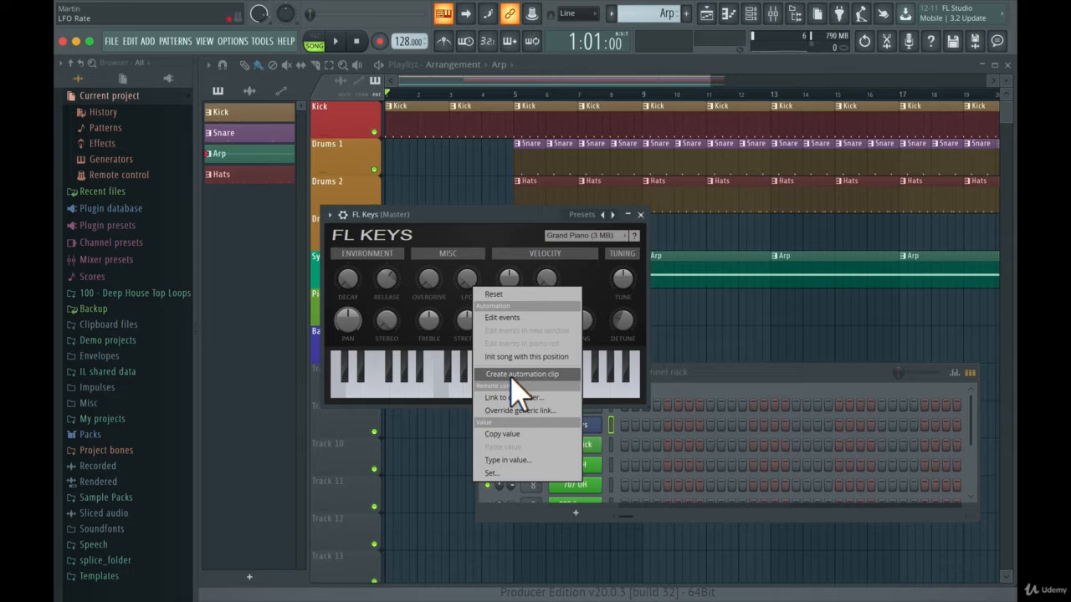
click(514, 218)
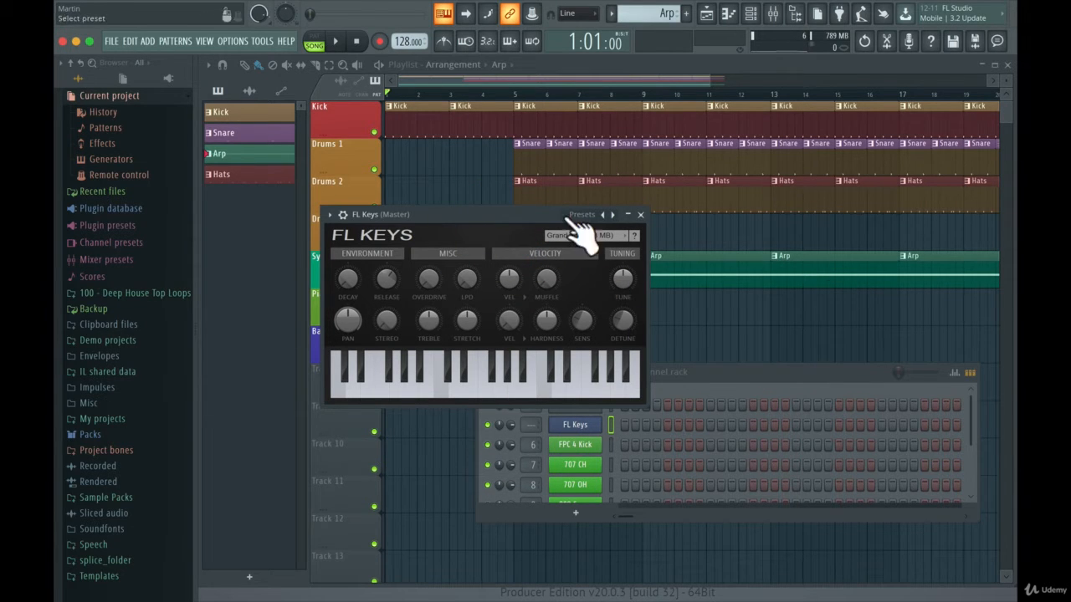
drag(542, 217, 697, 388)
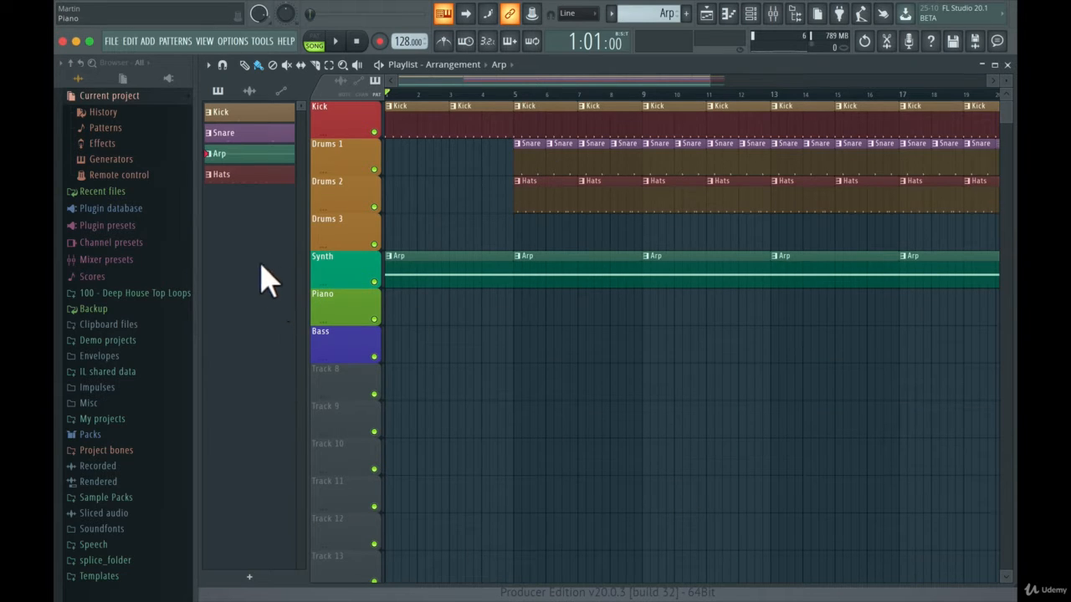
Step: Check the playlist picker's automation clips and return the picker to patterns
click(282, 91)
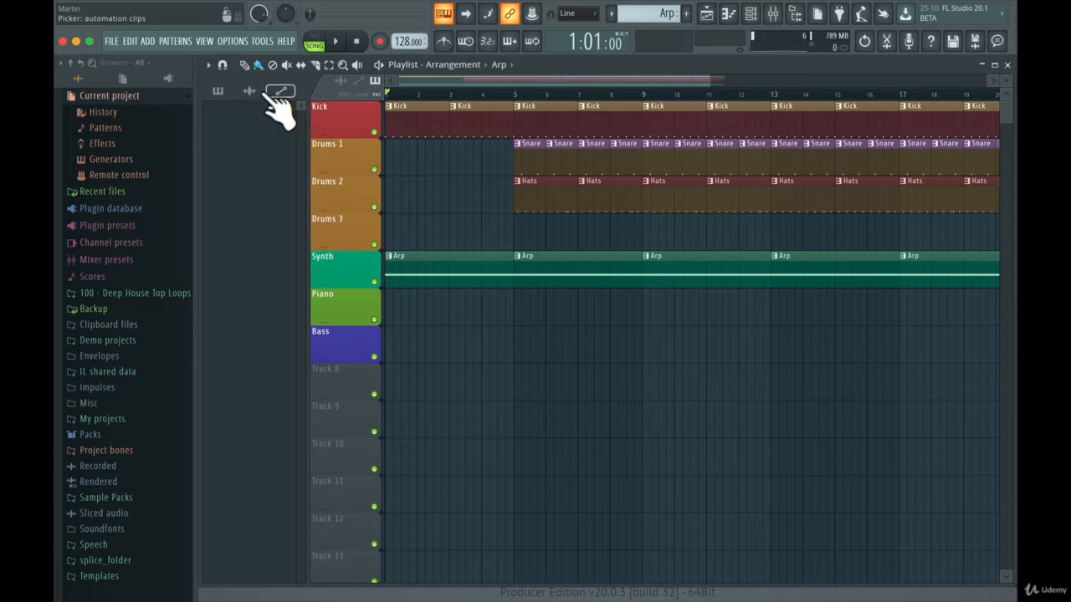
click(217, 90)
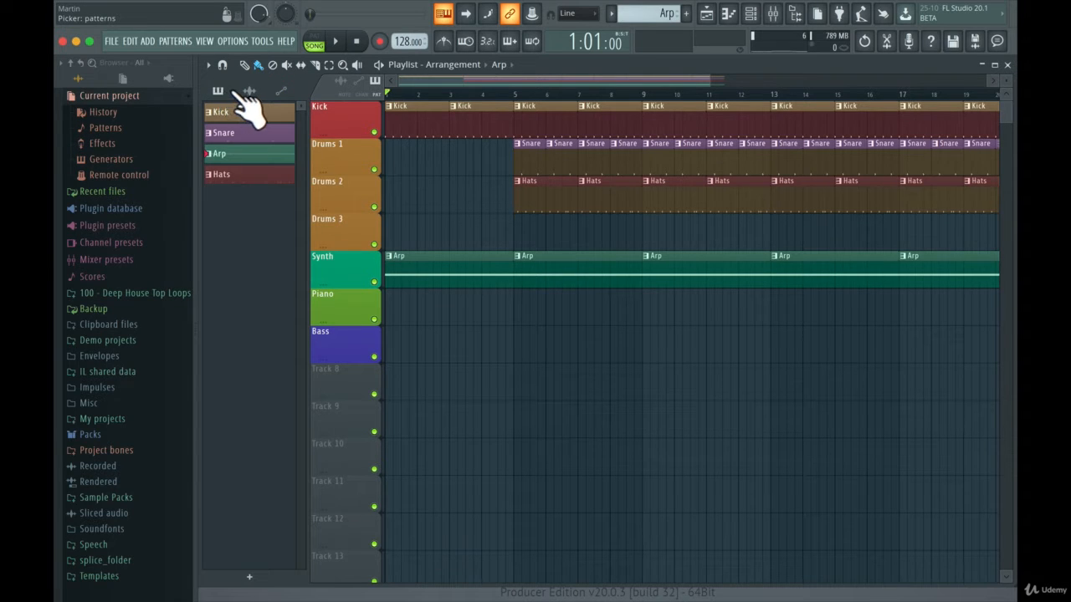
click(219, 90)
click(219, 91)
Step: Open the Serum synth from the channel rack and reposition its window so the whole interface is visible
click(752, 12)
scroll(699, 490, down, 2)
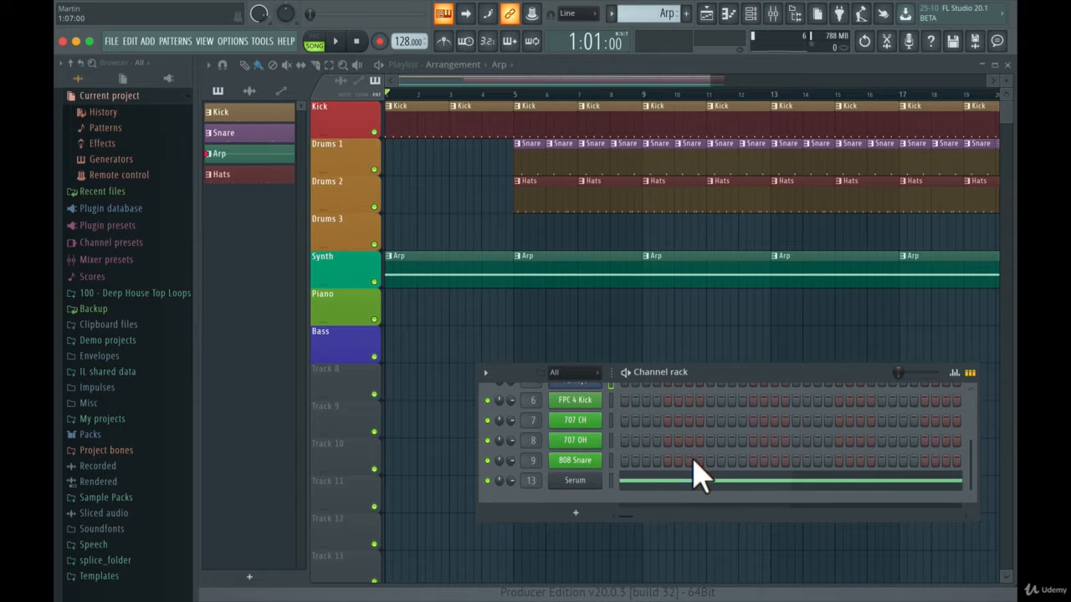
click(568, 483)
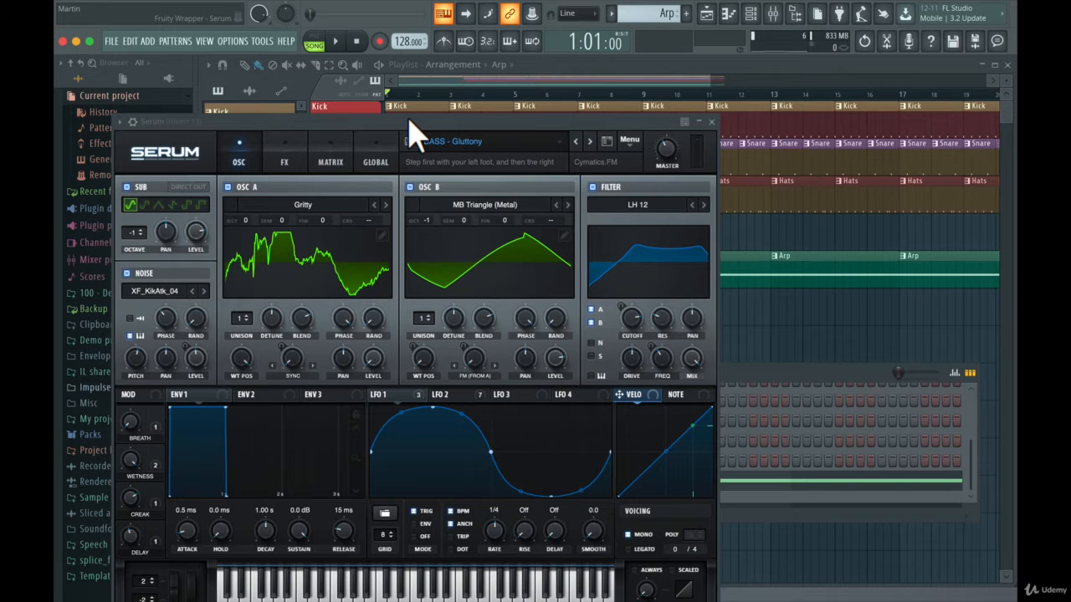
drag(408, 121, 558, 123)
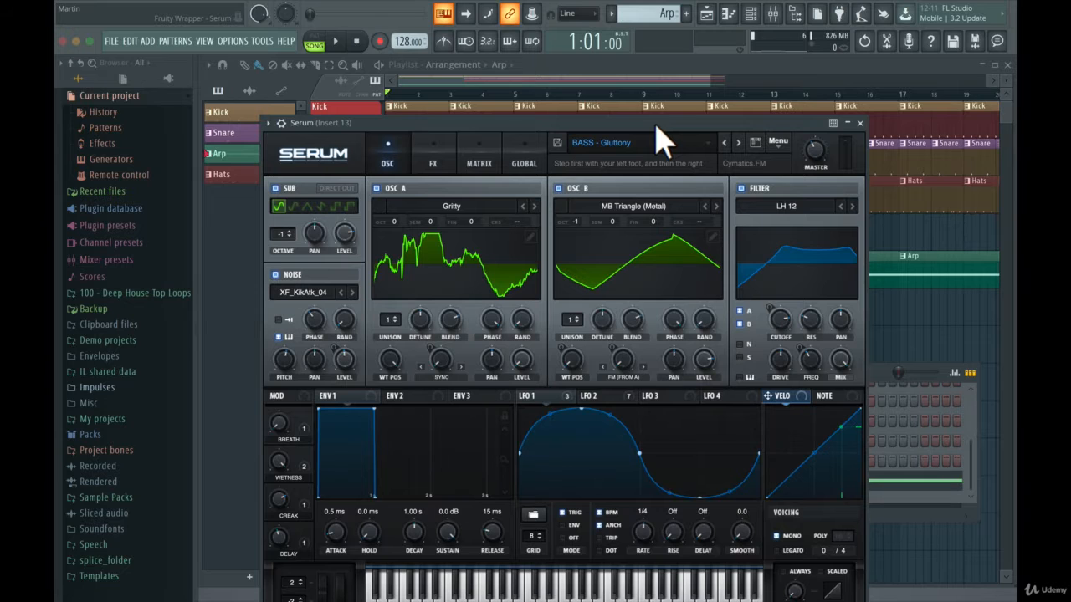
drag(654, 124, 677, 102)
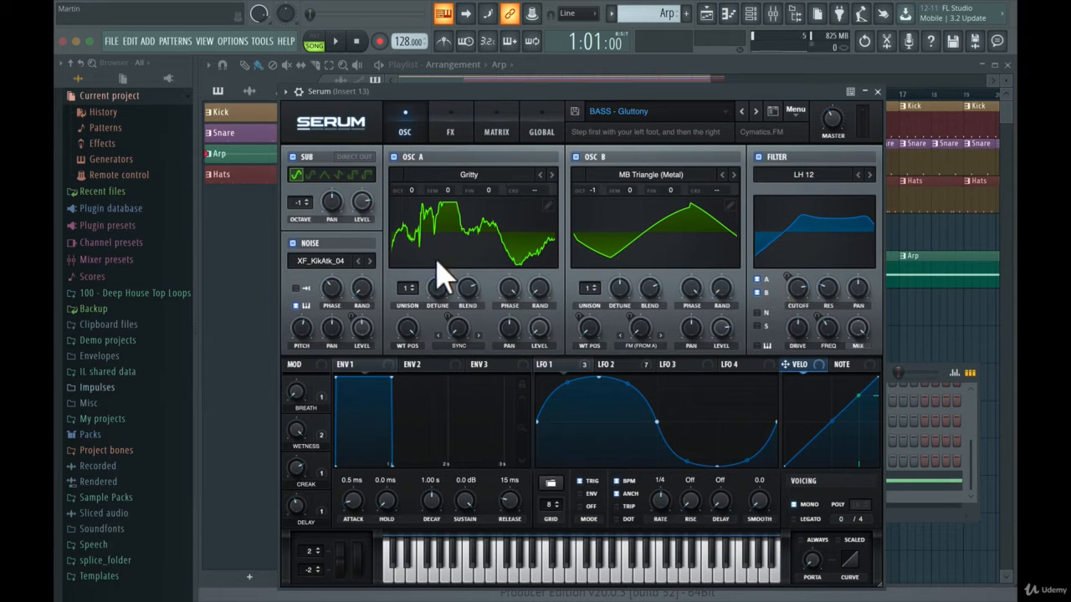
right_click(660, 502)
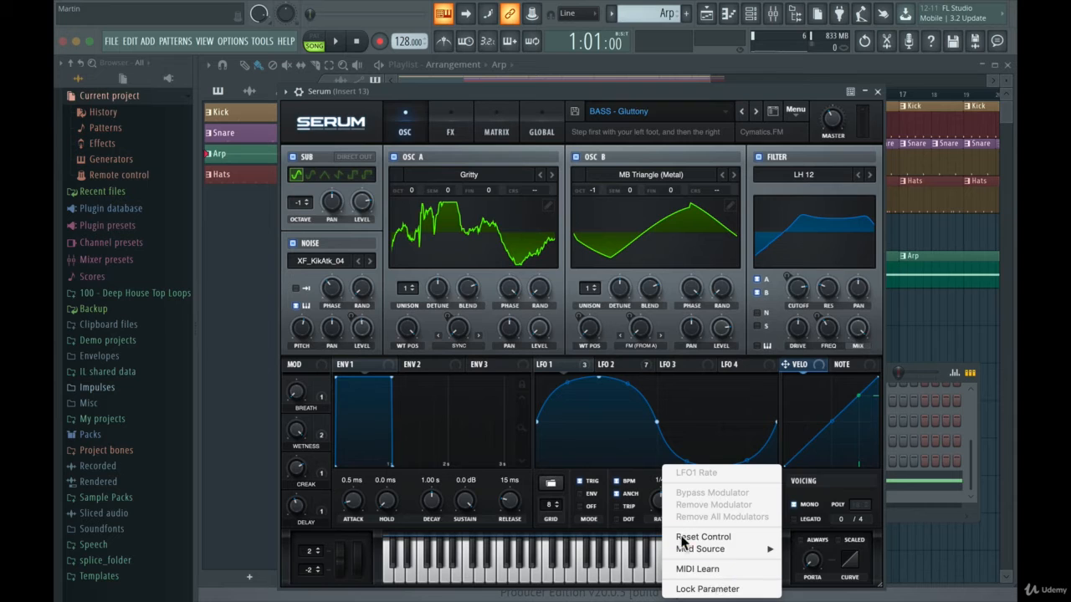
click(651, 494)
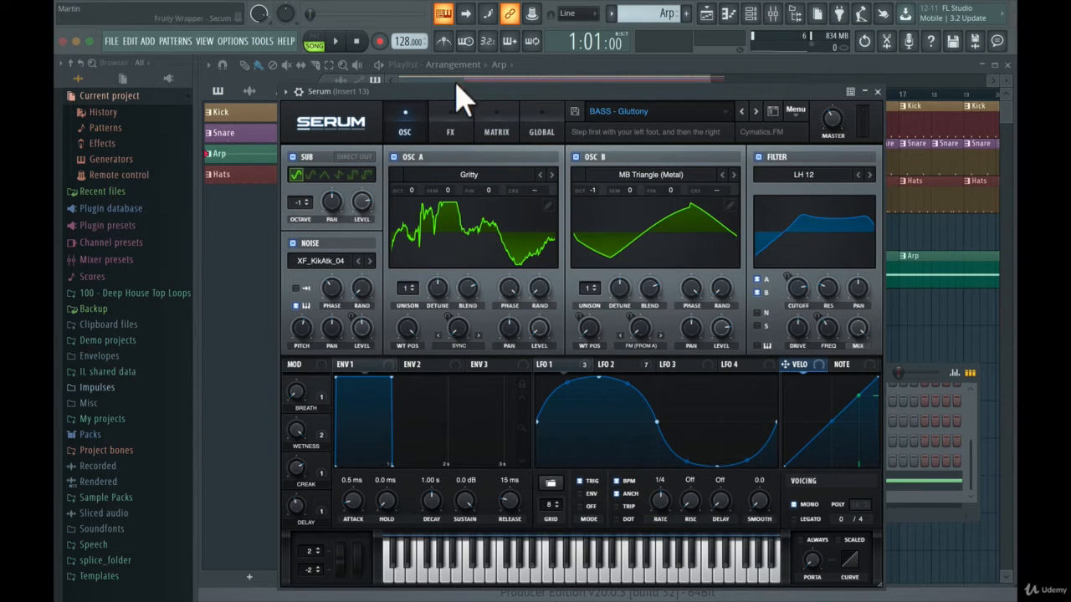
click(532, 14)
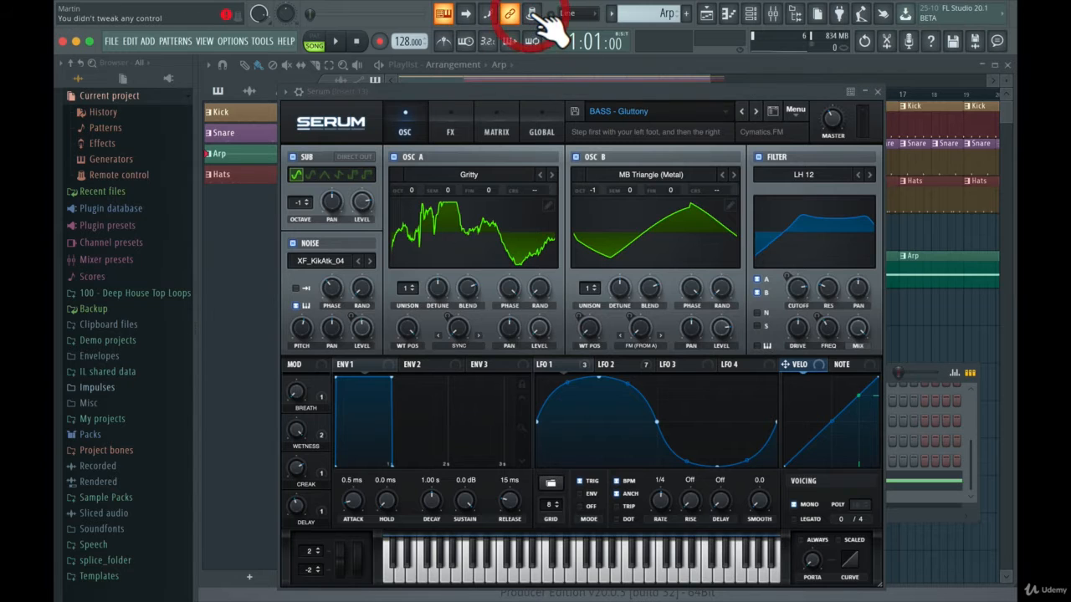
click(533, 16)
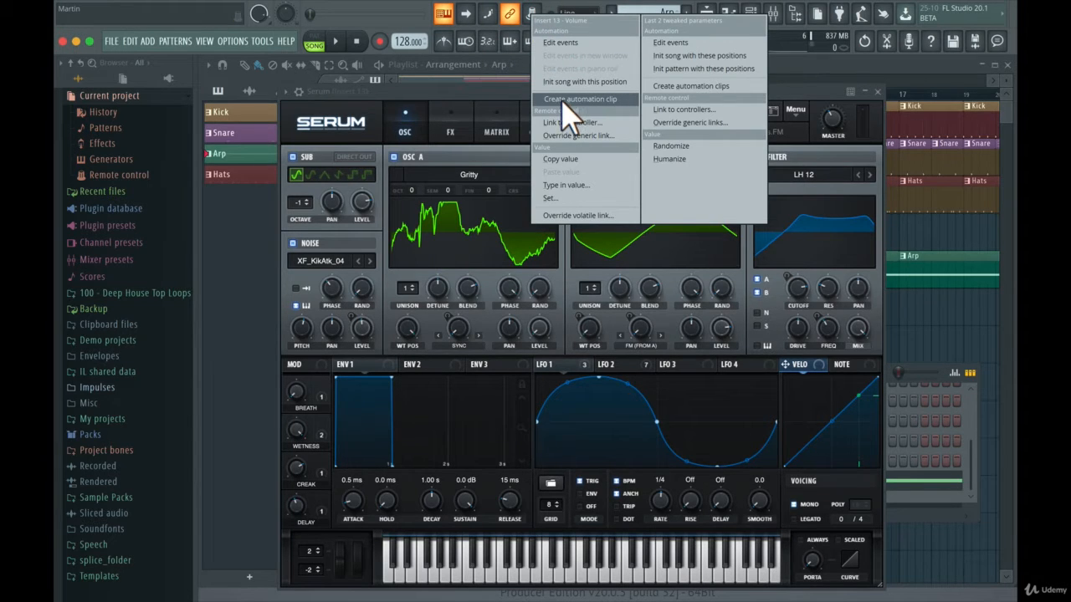
click(502, 96)
Step: Tweak Serum's LFO 1 rate slightly and create an automation clip for that last tweaked parameter
drag(659, 501, 658, 508)
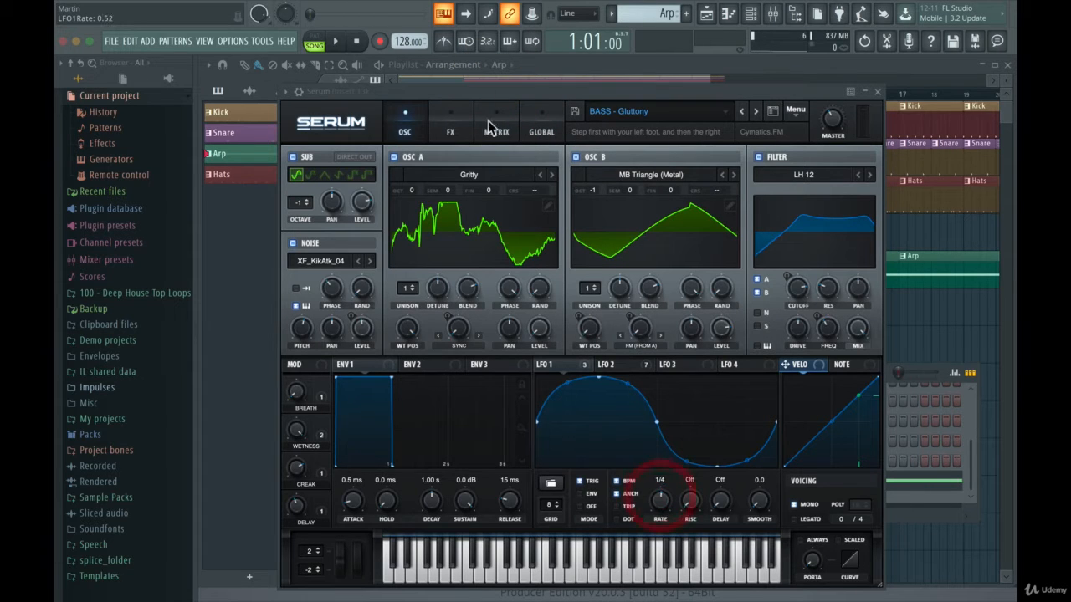
click(533, 15)
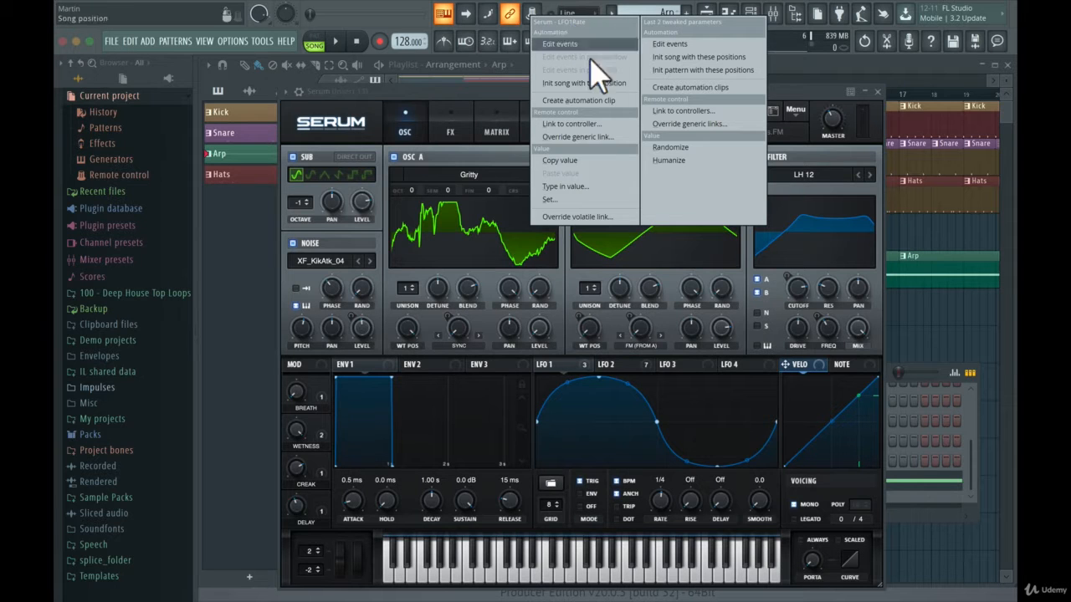
click(579, 100)
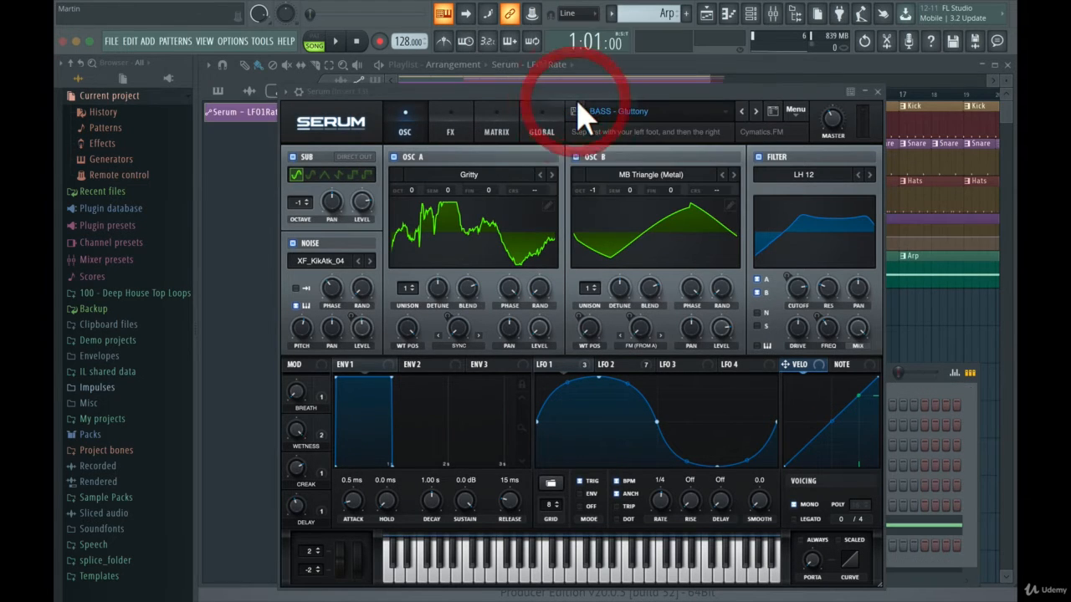
Step: Clear the plugin window off the playlist and move the Serum - LFO1Rate clip from Drums 3 to Track 8
drag(585, 94, 594, 491)
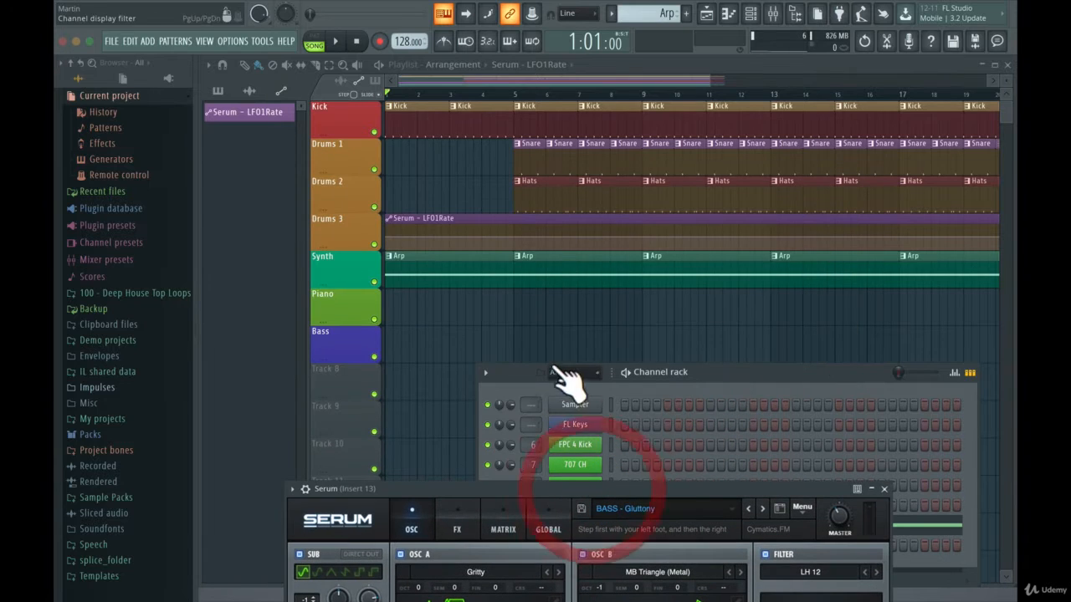
drag(675, 368, 678, 385)
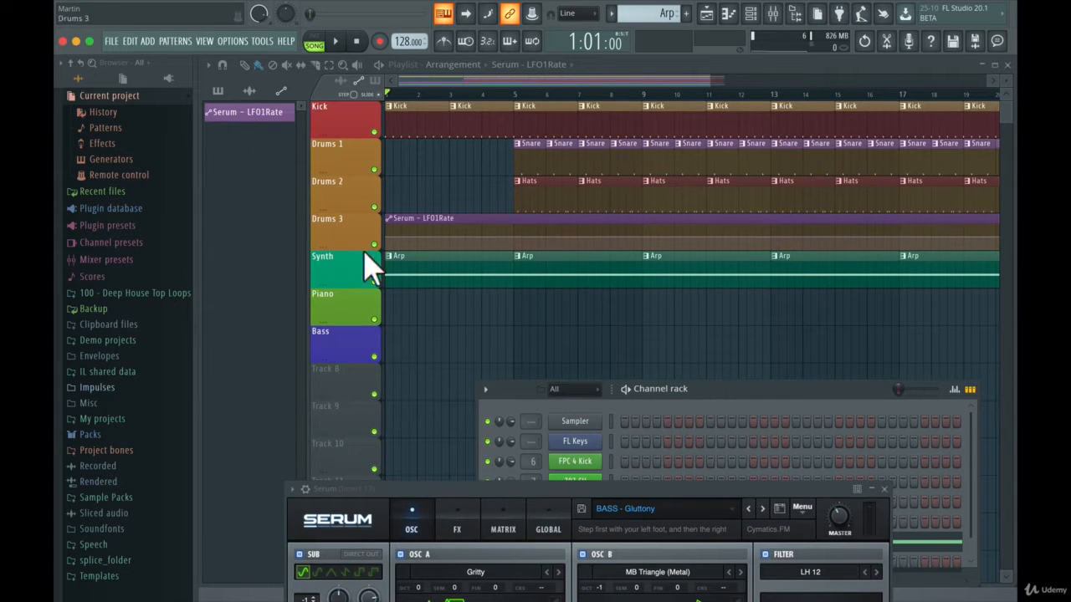
click(428, 235)
drag(427, 234, 420, 396)
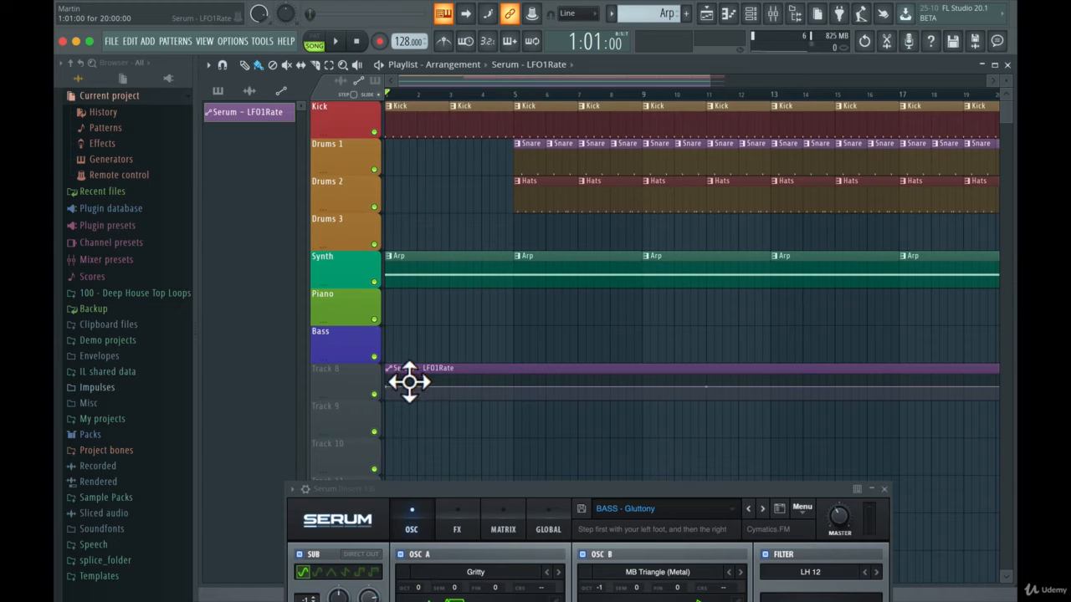
click(883, 490)
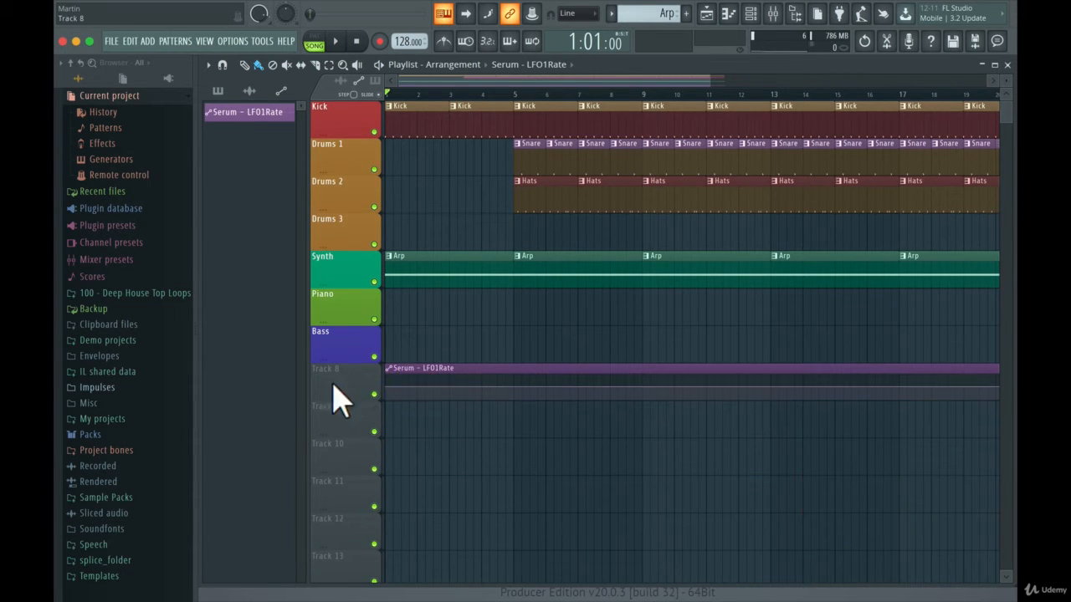
Step: Move the Serum - LFO1Rate clip onto the Piano track and undo the move
drag(429, 371, 425, 290)
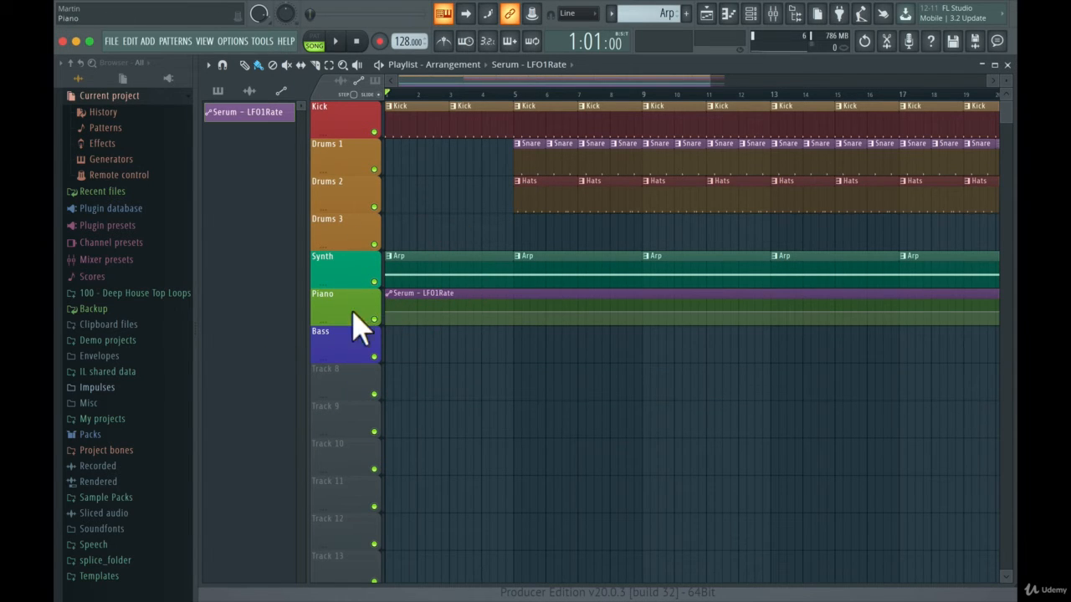
key(ctrl+z)
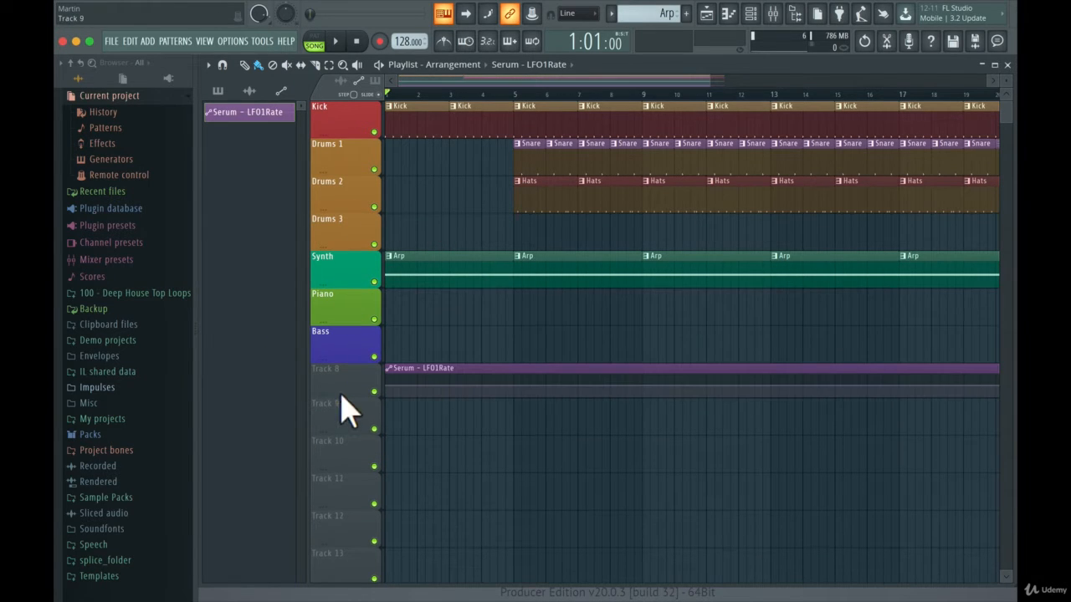
Step: Insert a new playlist track directly below Synth and move the Serum - LFO1Rate clip onto it
right_click(339, 273)
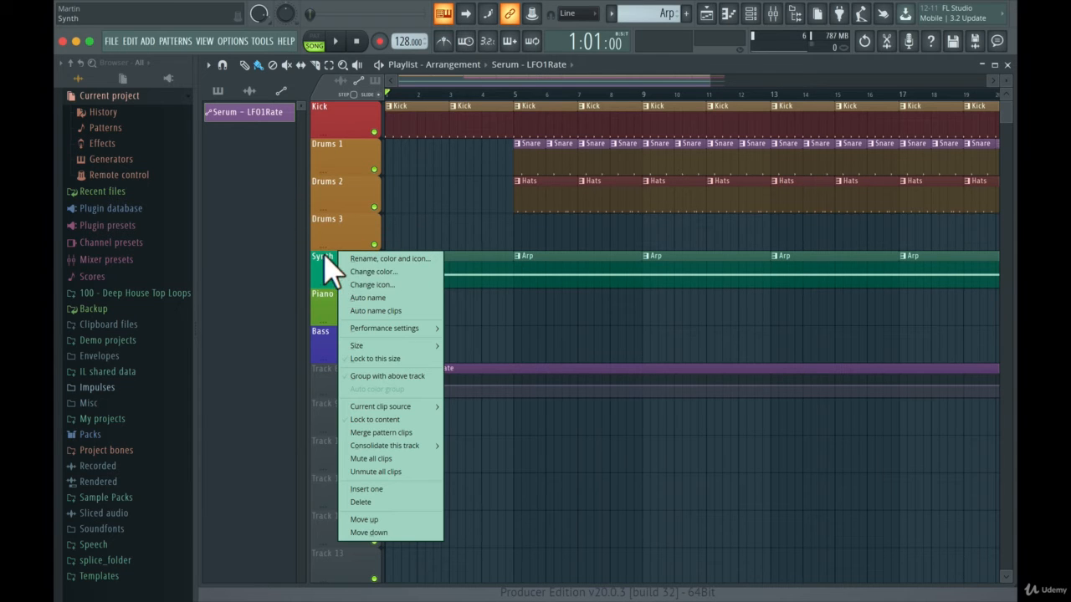
click(375, 488)
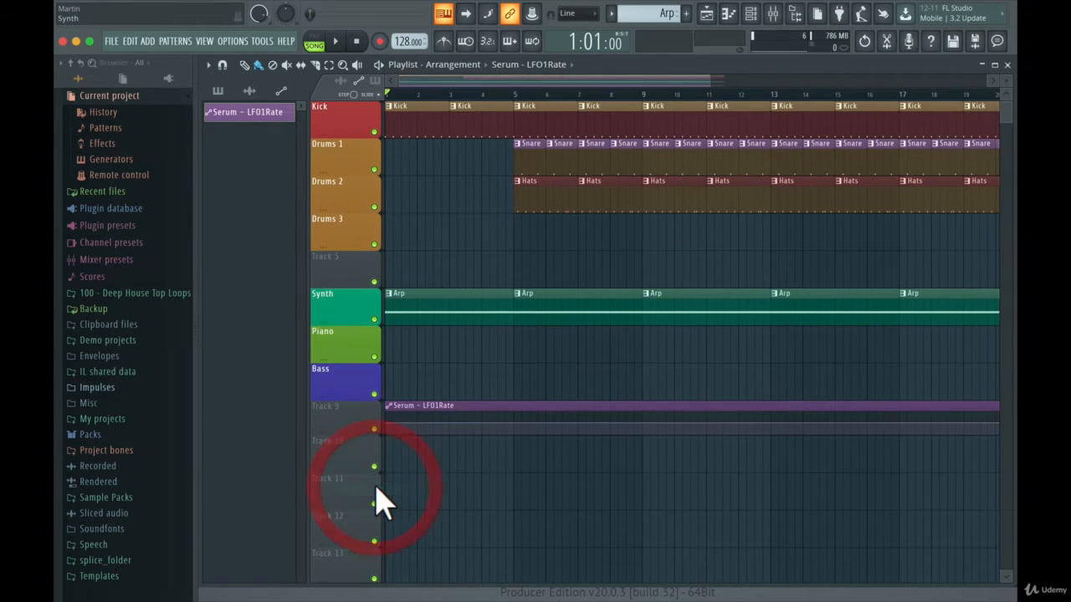
click(340, 257)
right_click(347, 266)
click(377, 532)
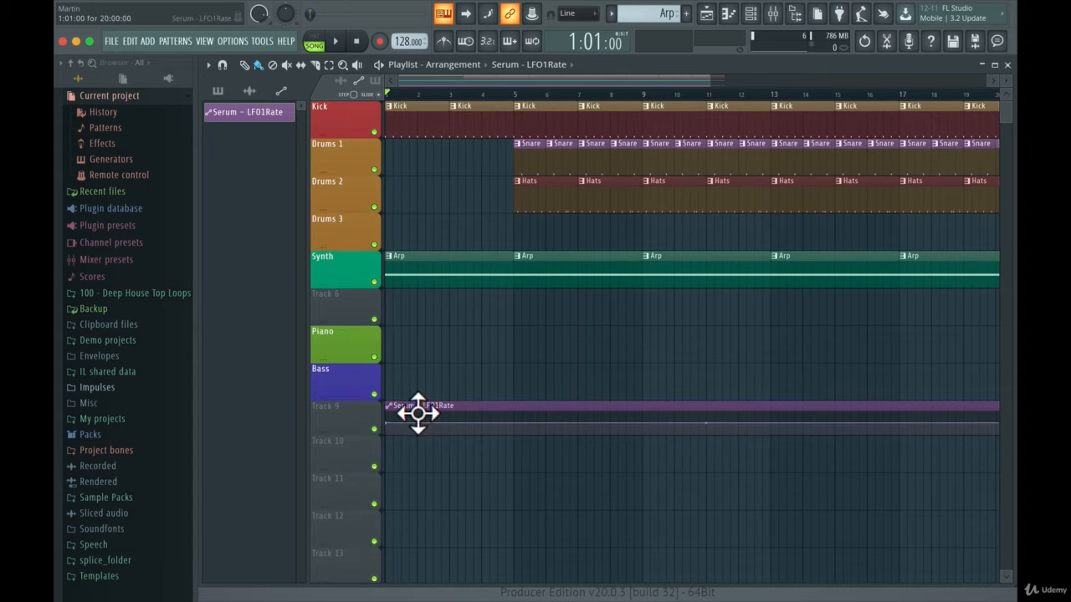
drag(416, 408, 409, 302)
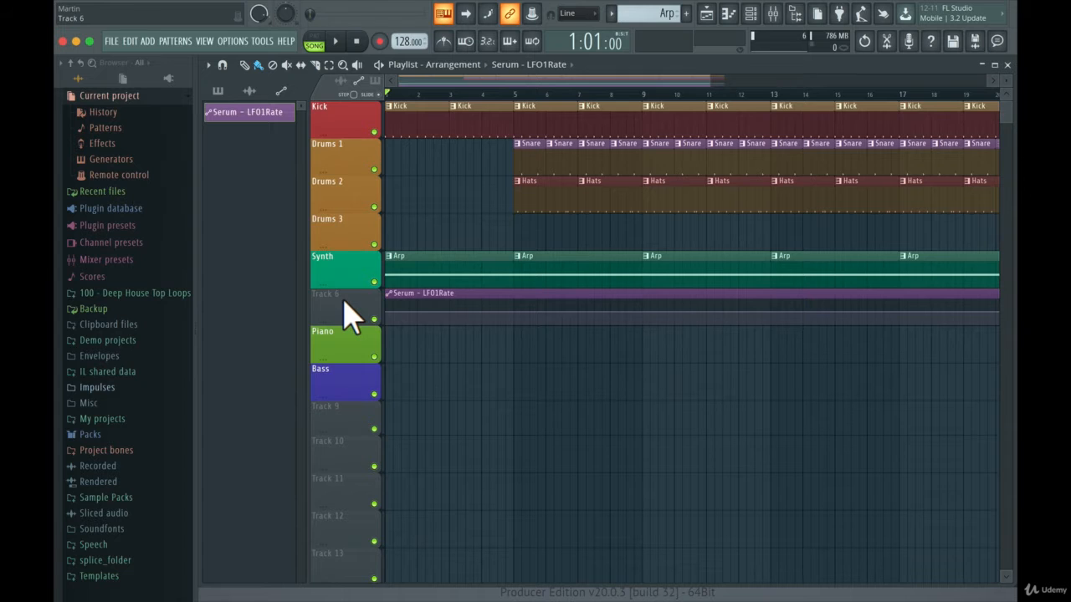
Step: Group Track 6 with the Synth track above it and collapse the group
right_click(350, 316)
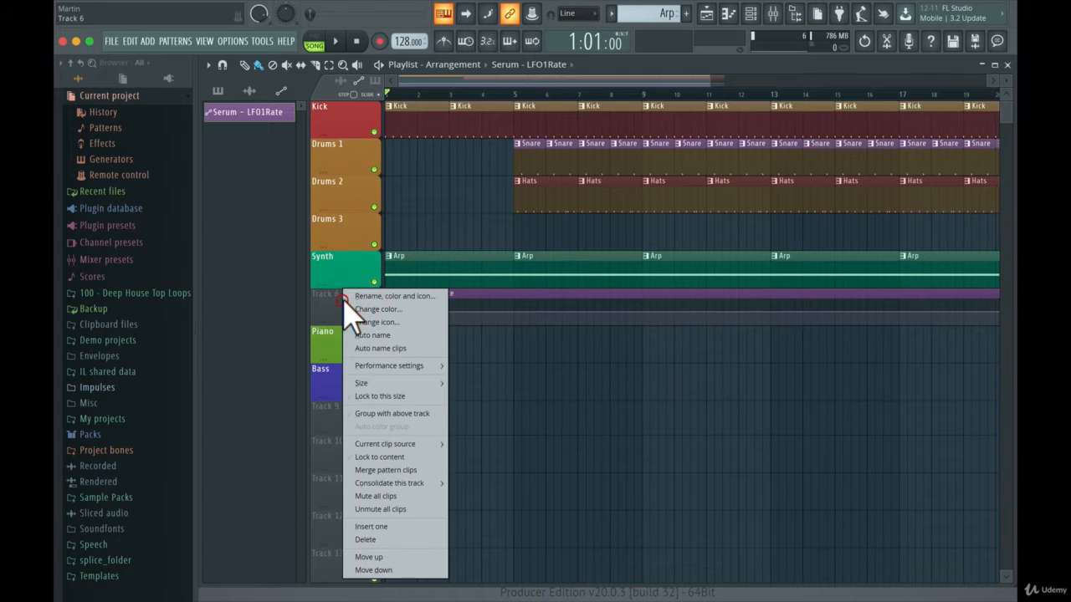
click(379, 413)
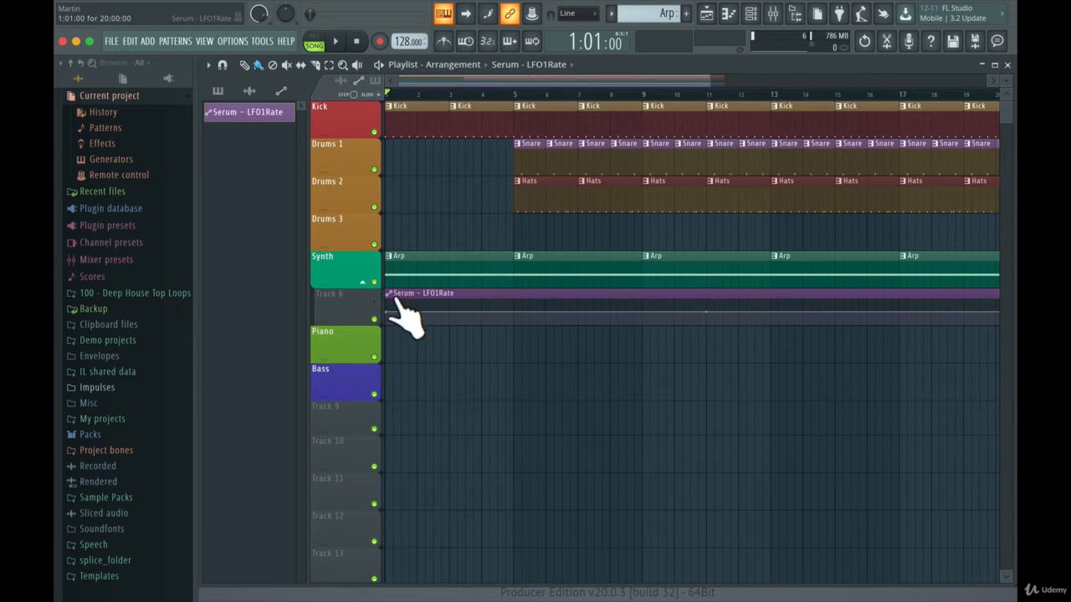
click(363, 283)
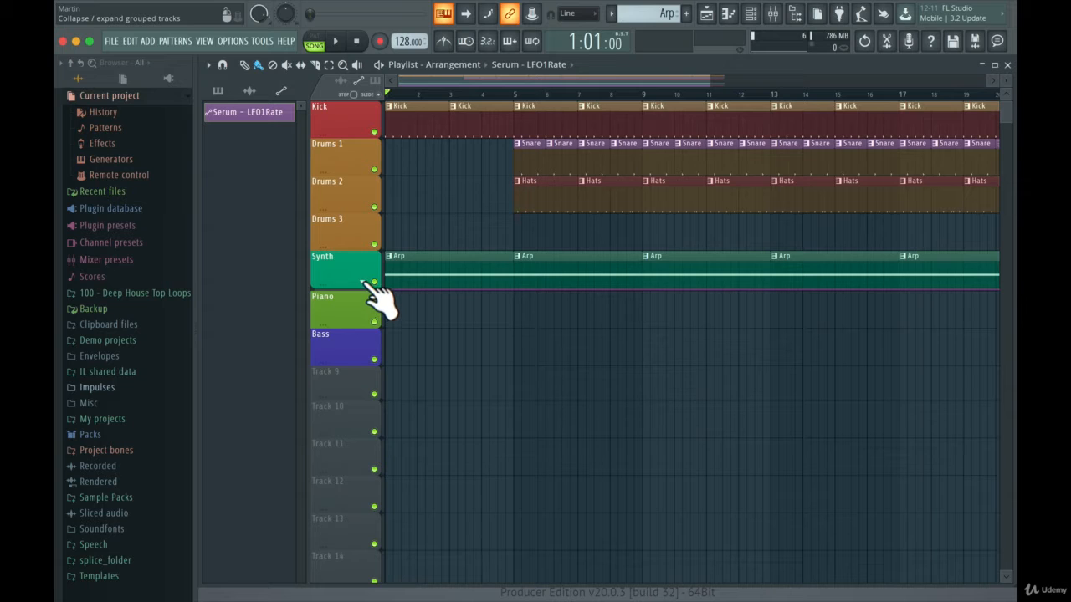
Step: Expand the Synth track group, audition the song, and show the patterns list and the channel rack
click(363, 283)
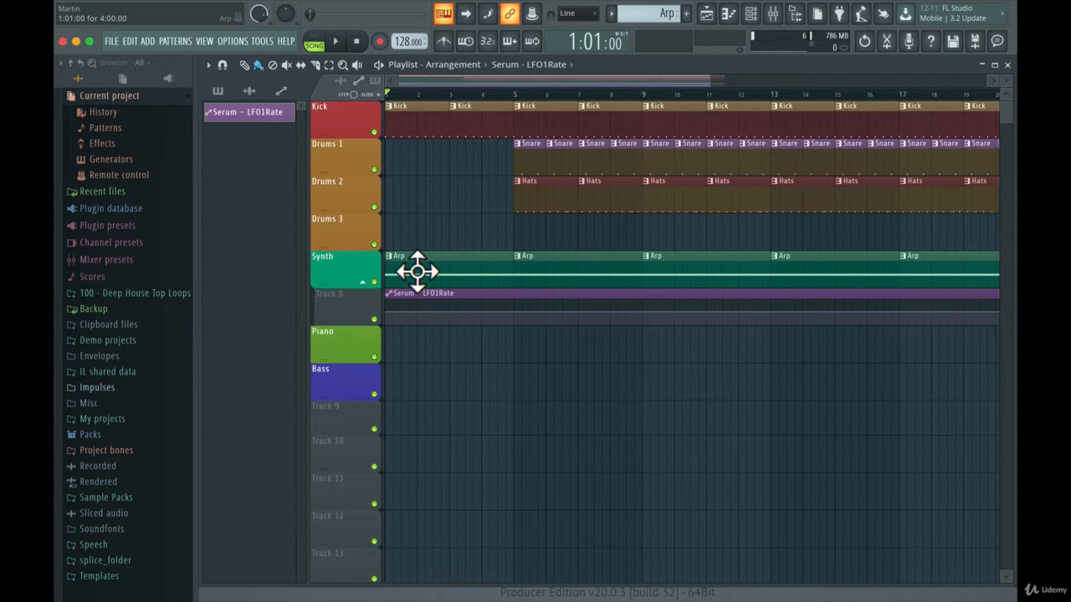
key(space)
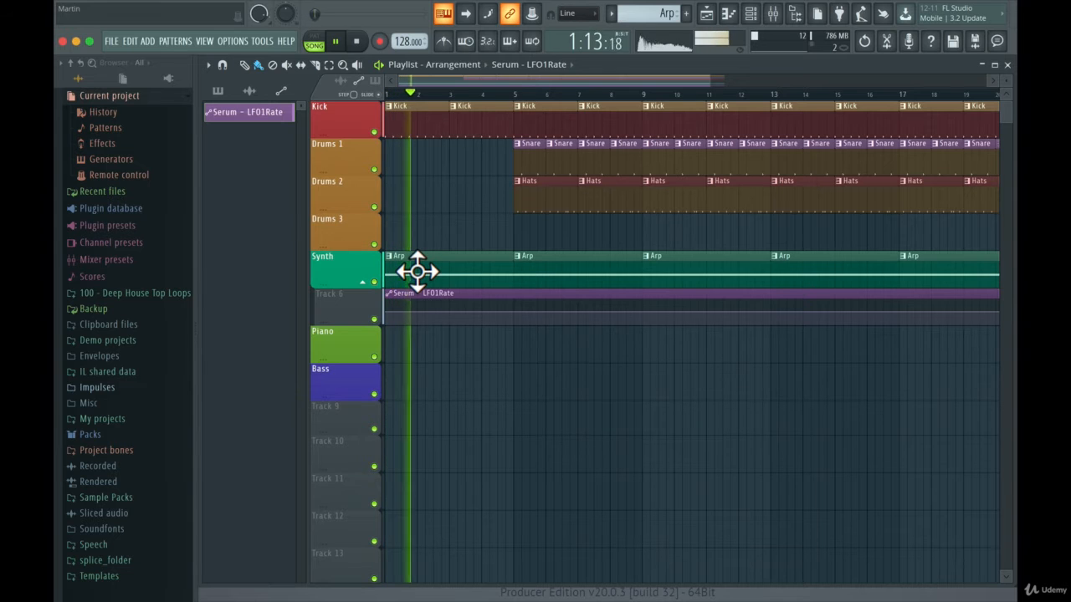
click(217, 90)
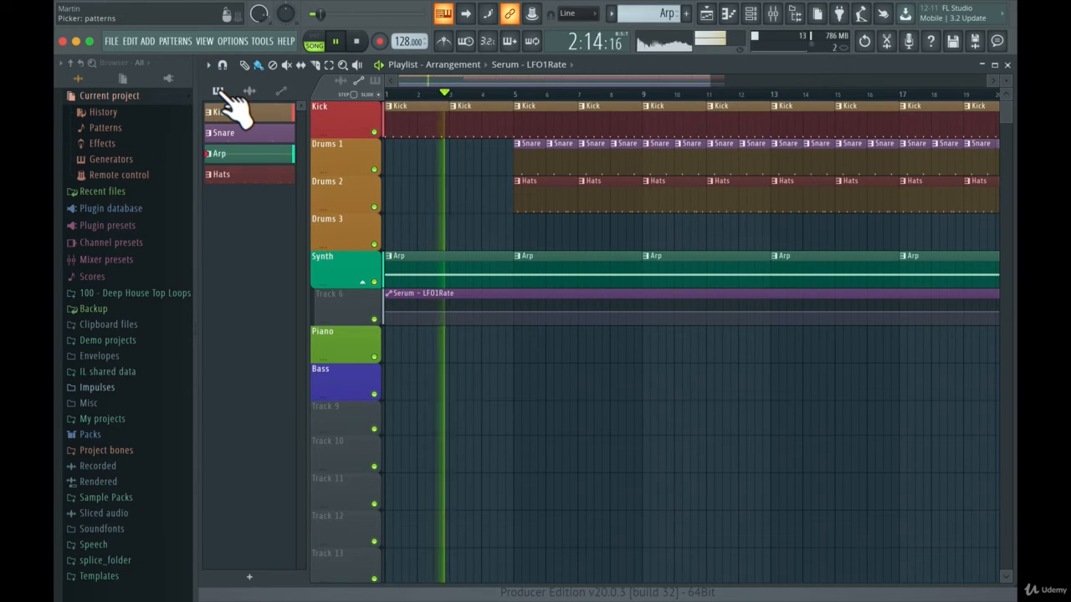
click(750, 14)
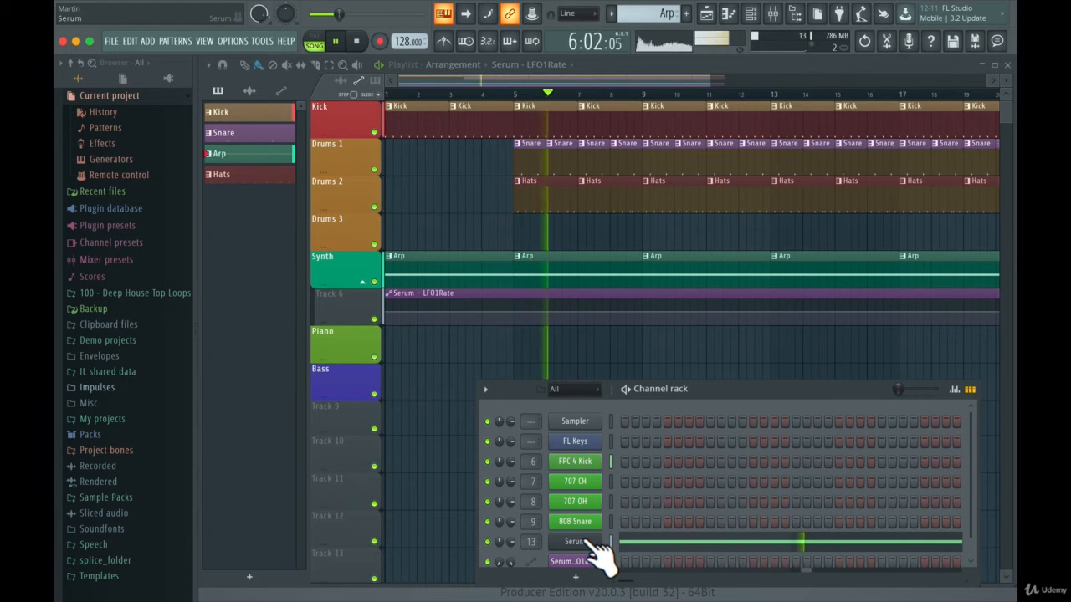
key(space)
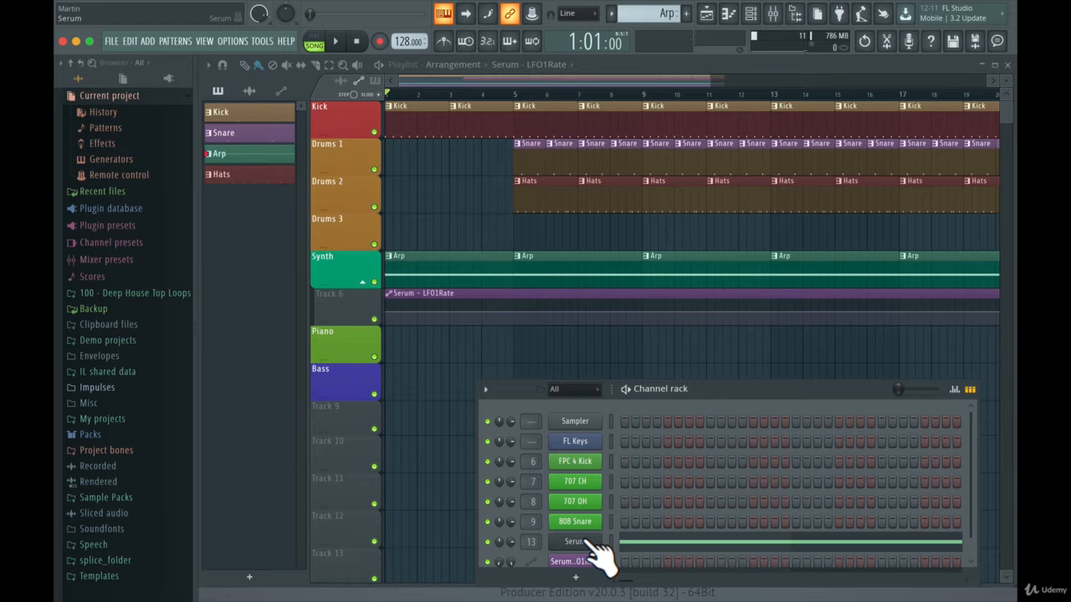
Step: Open the Serum channel's plugin window and place it beside the playlist clips with the LFO 1 rate knob in view
click(585, 542)
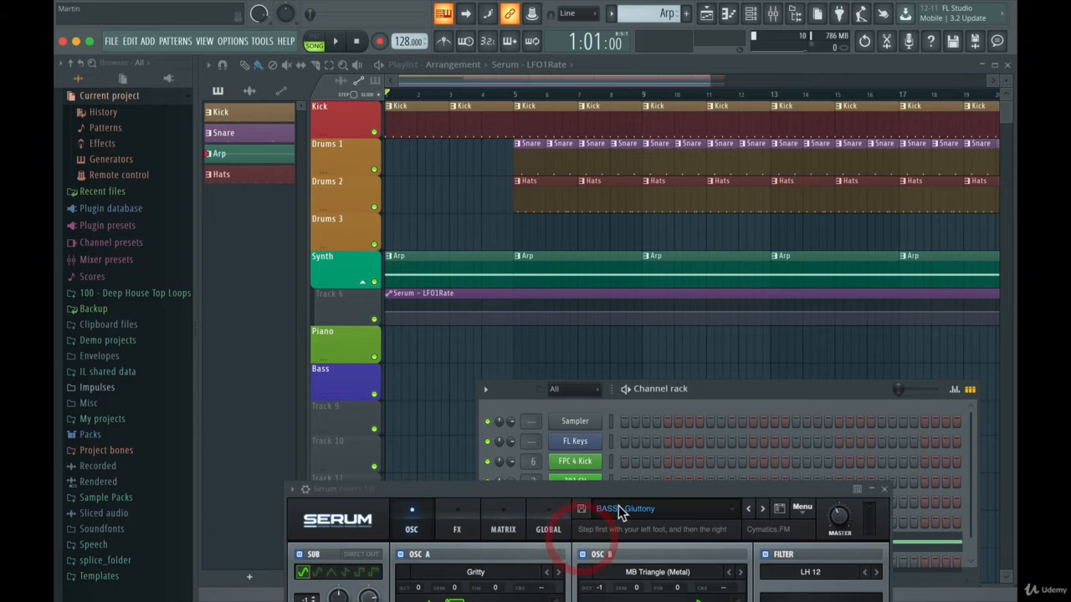
drag(607, 489, 711, 141)
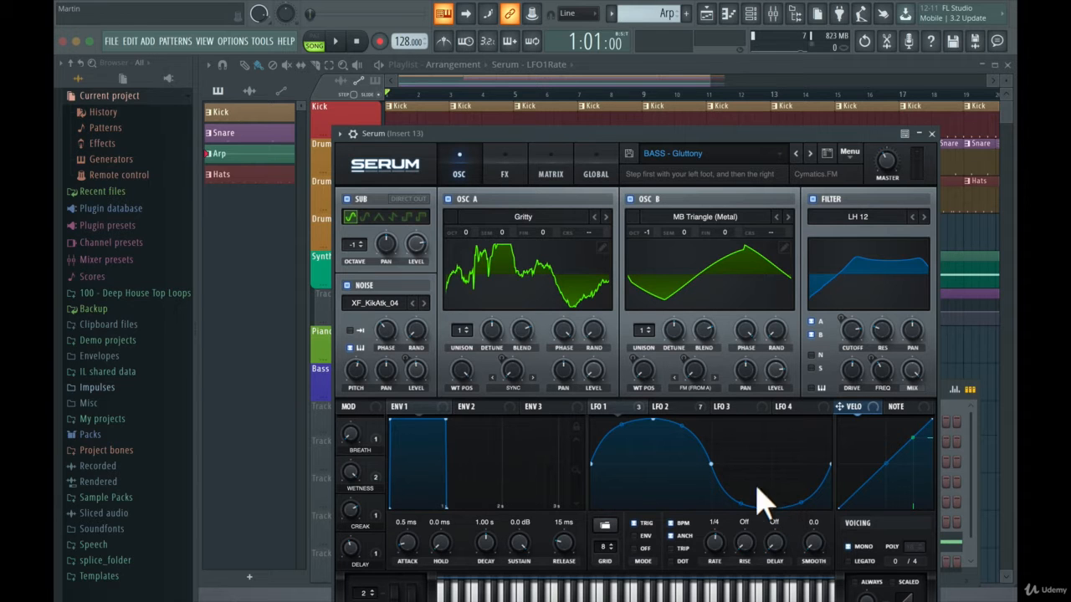
drag(590, 136, 59, 136)
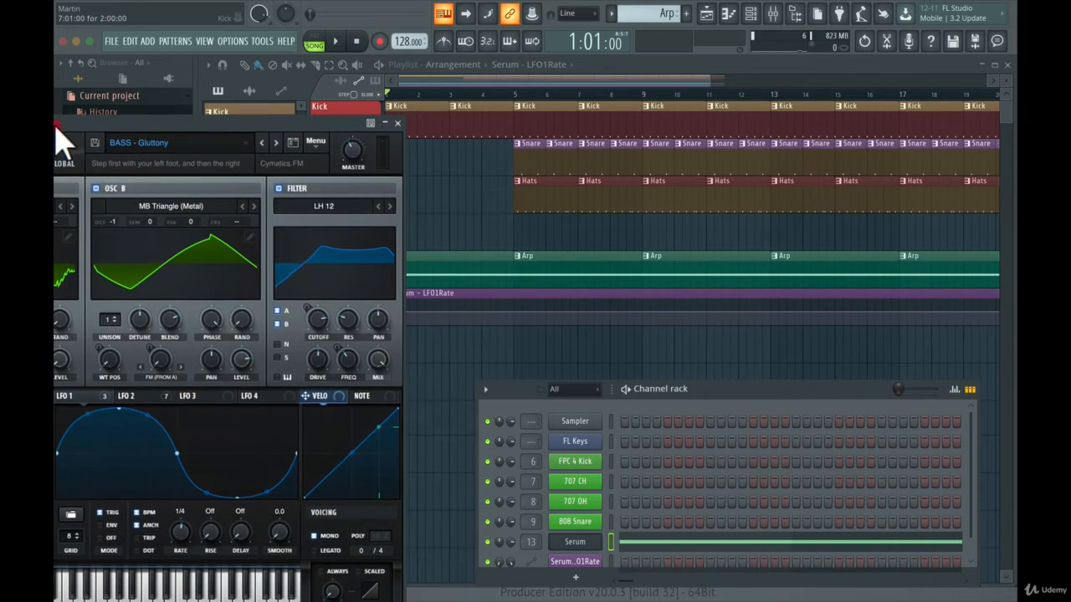
drag(301, 123, 266, 111)
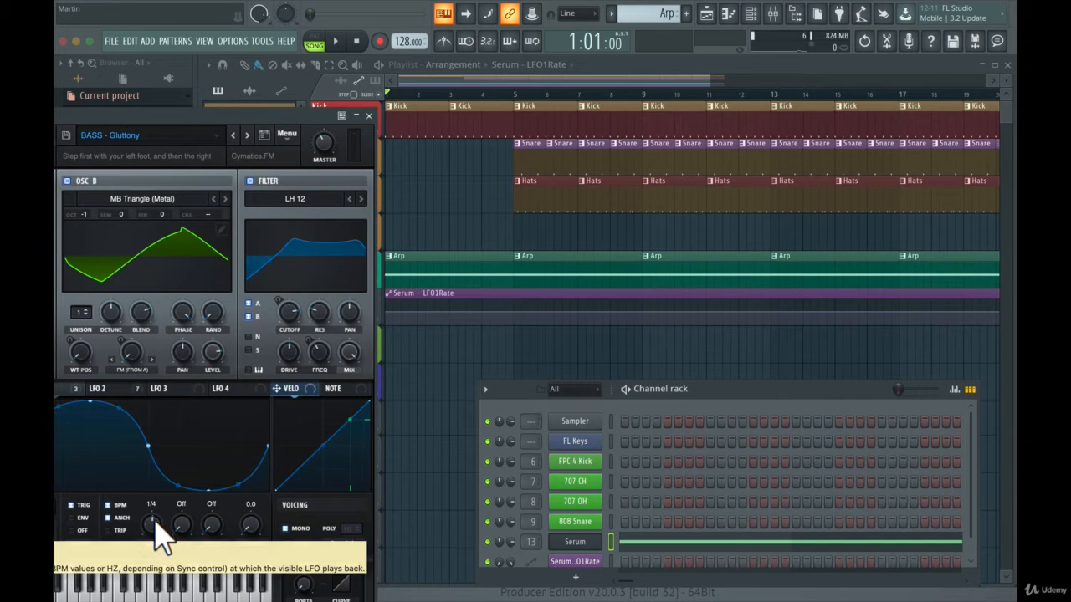
Step: Try changing Serum's LFO 1 rate while the song plays, and stop playback
key(space)
drag(154, 516, 149, 525)
key(space)
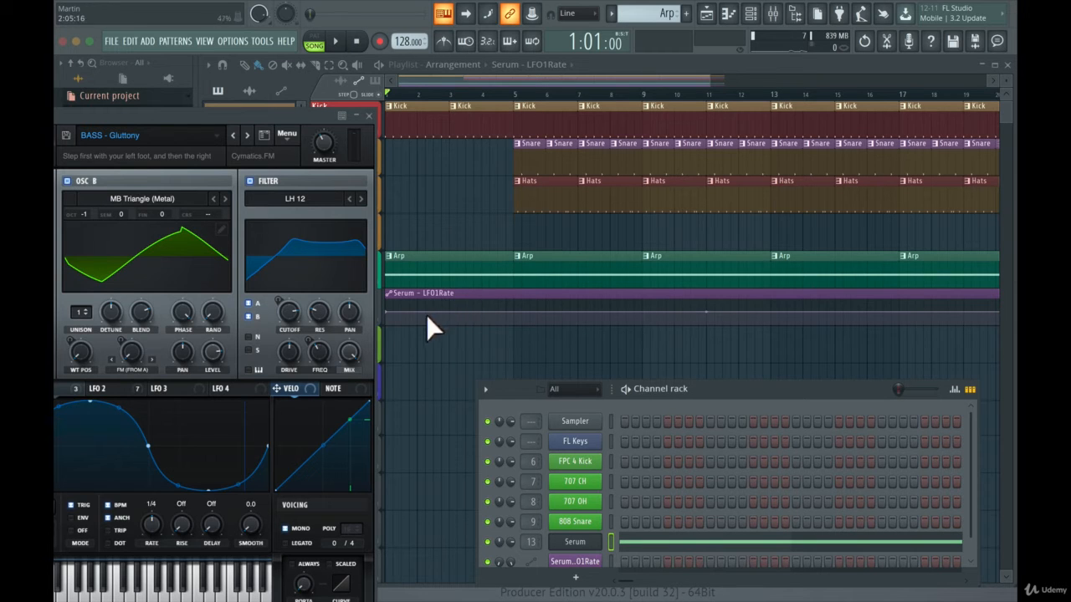
Step: Examine the LFO 1 rate knob's options and the automation and controller-link options for the last tweaked parameter
right_click(147, 523)
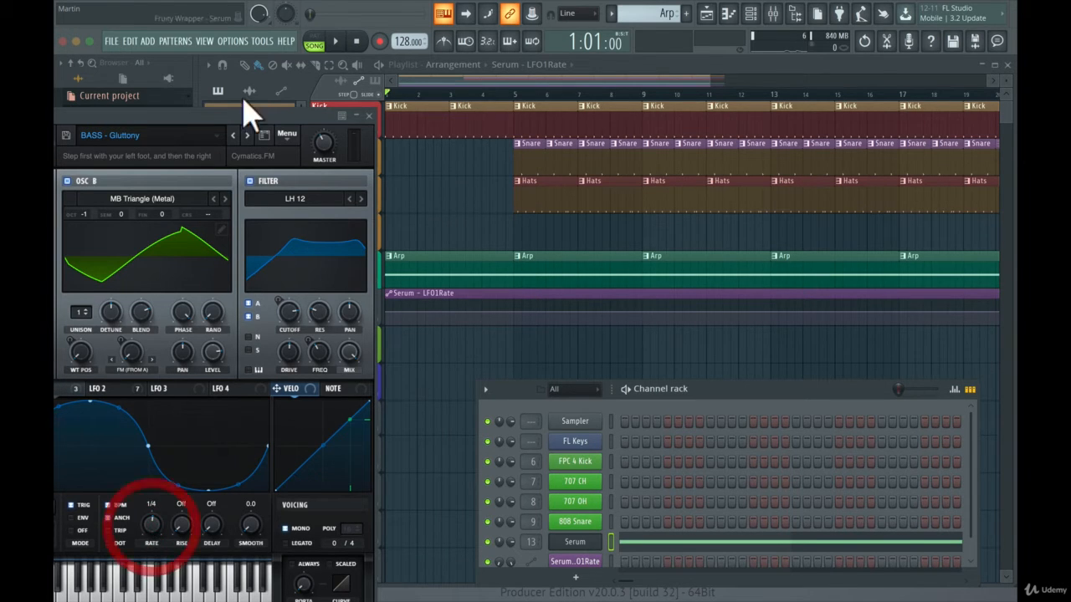
click(264, 41)
mouse_move(293, 210)
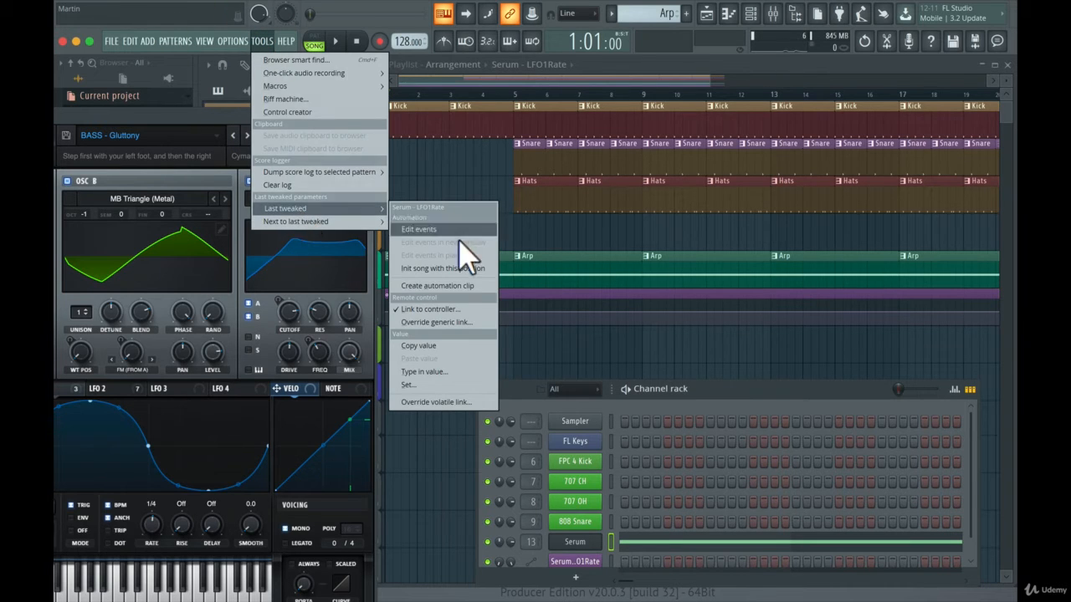
click(433, 308)
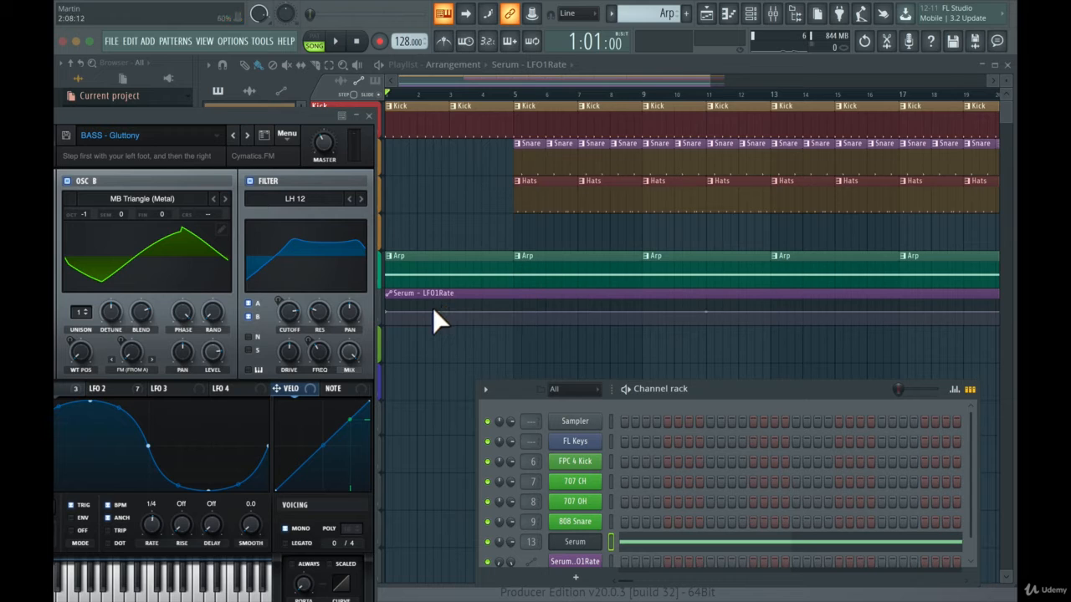
right_click(153, 523)
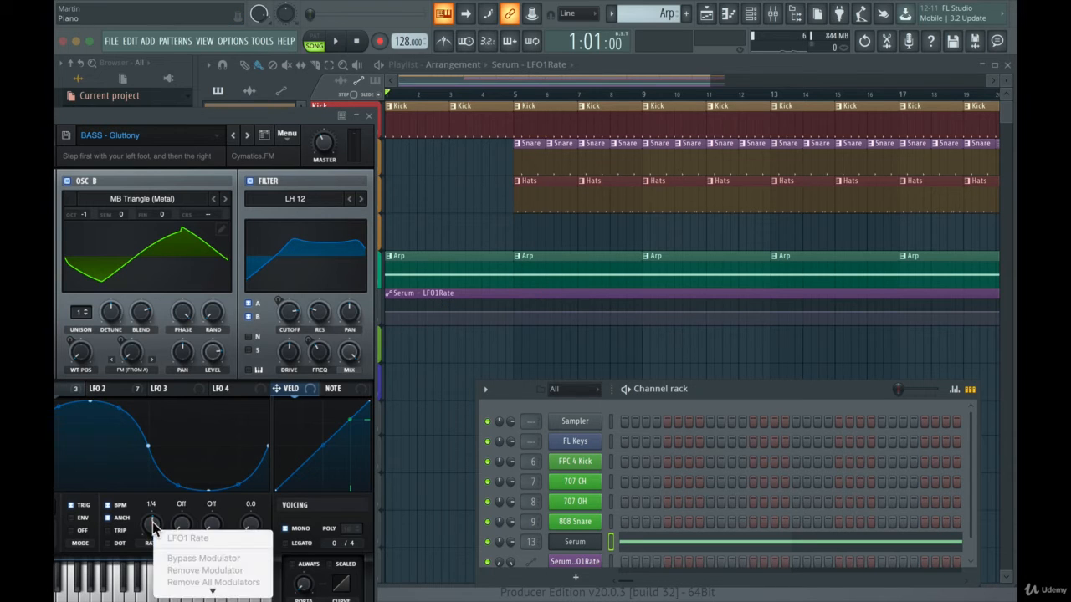
click(155, 524)
click(263, 41)
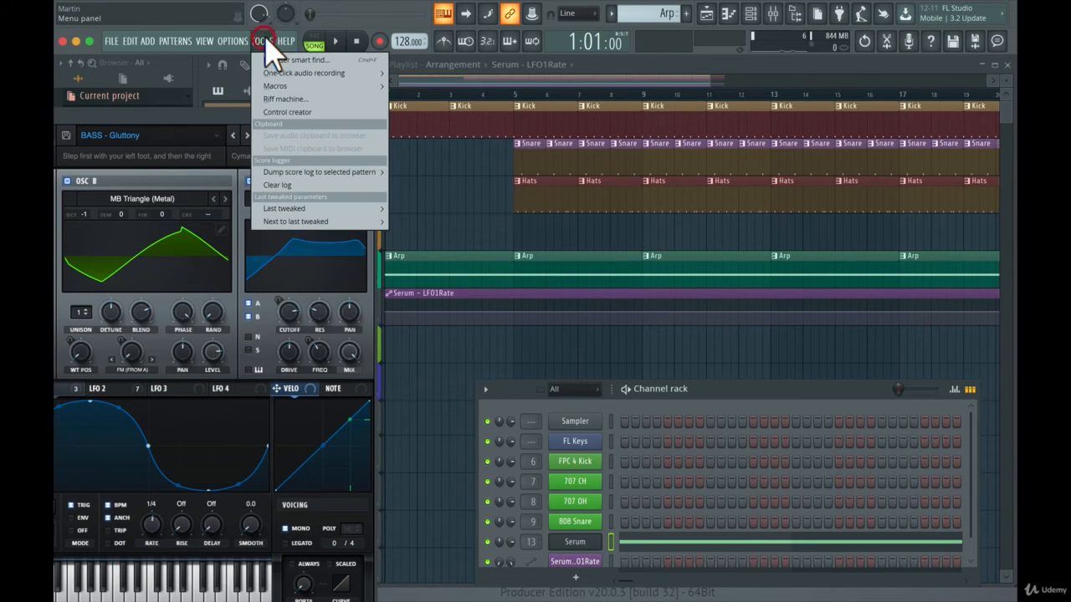
mouse_move(314, 213)
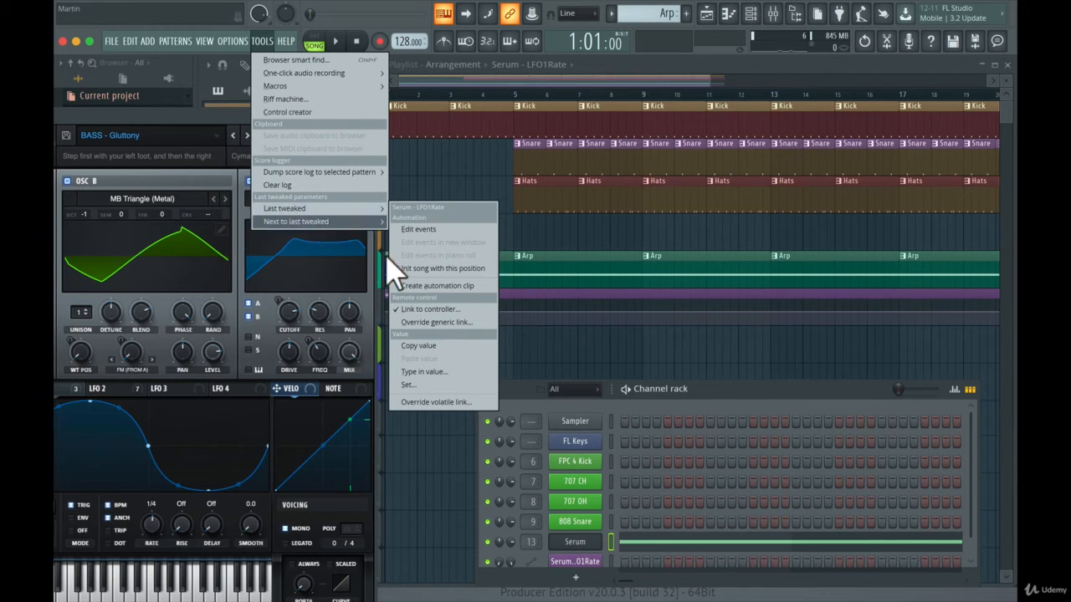
click(436, 311)
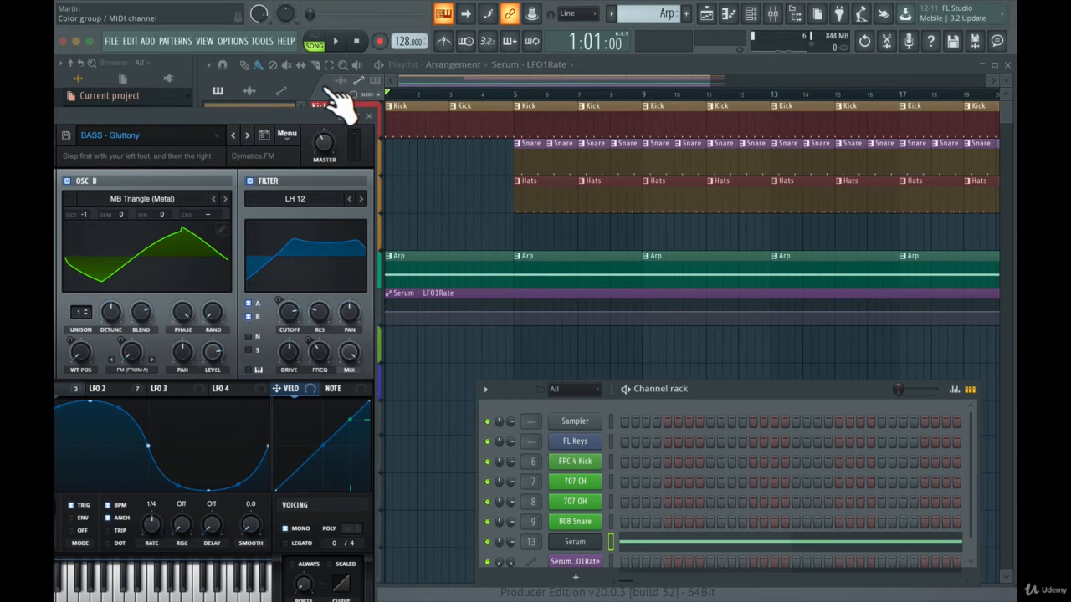
Step: Record notes and automation in song mode over the first four bars, capturing LFO 1 rate changes in the Arp pattern
click(380, 41)
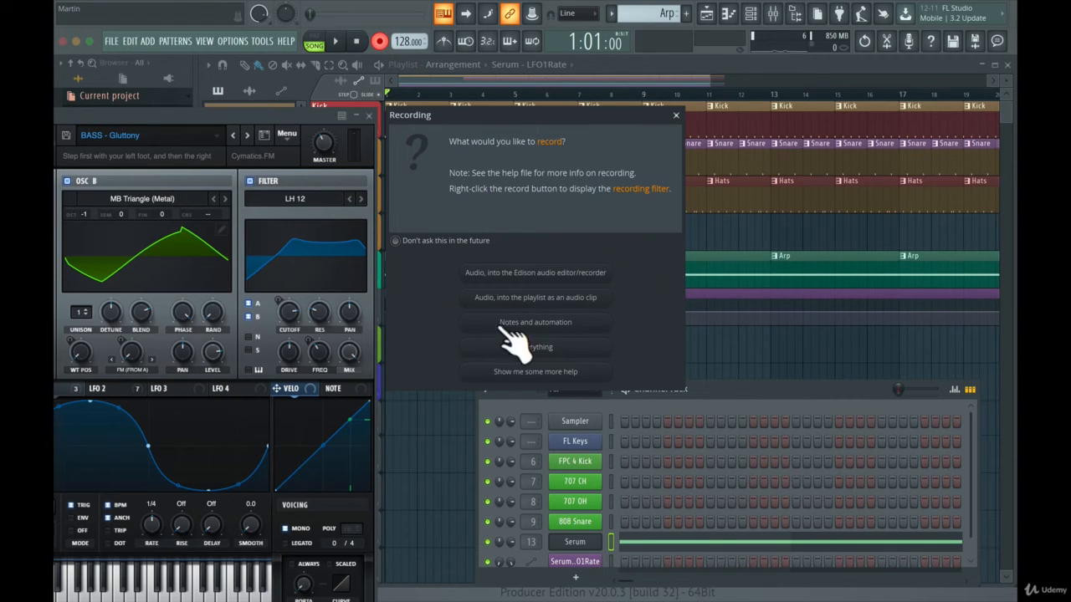
click(567, 324)
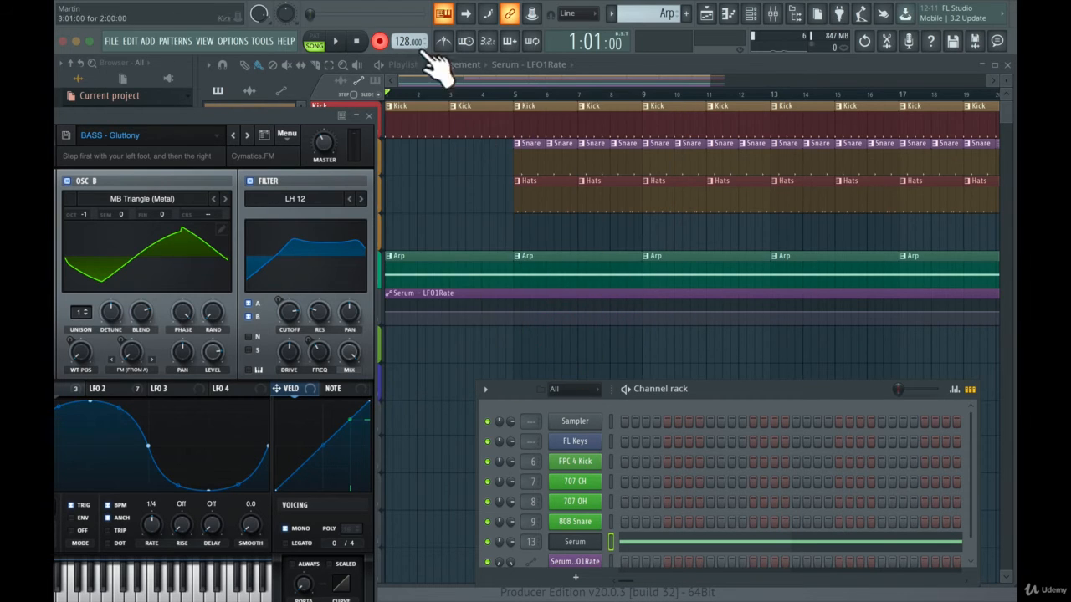
click(338, 42)
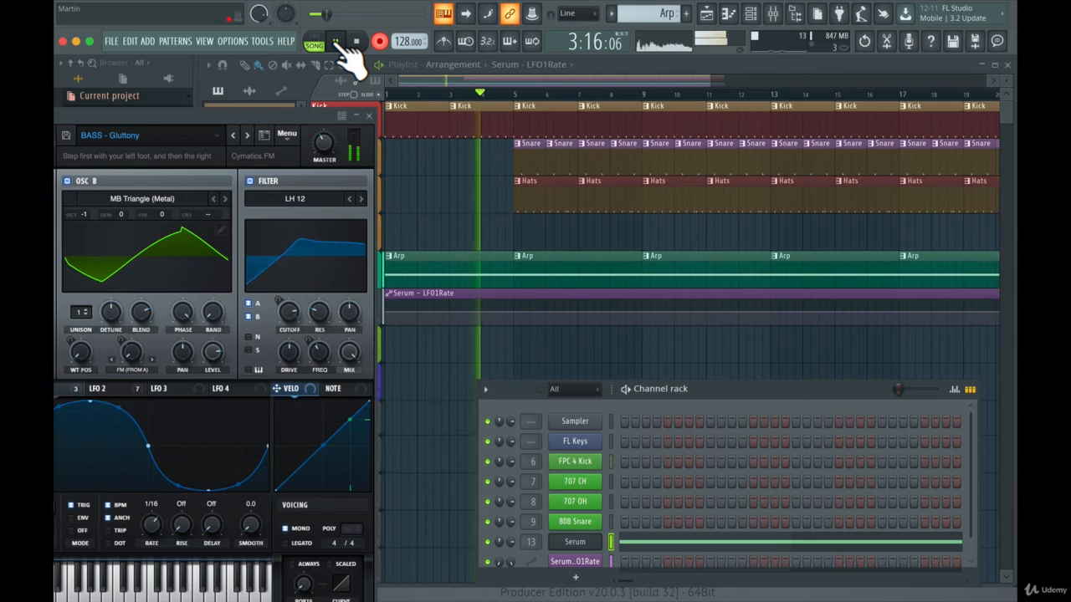
click(338, 42)
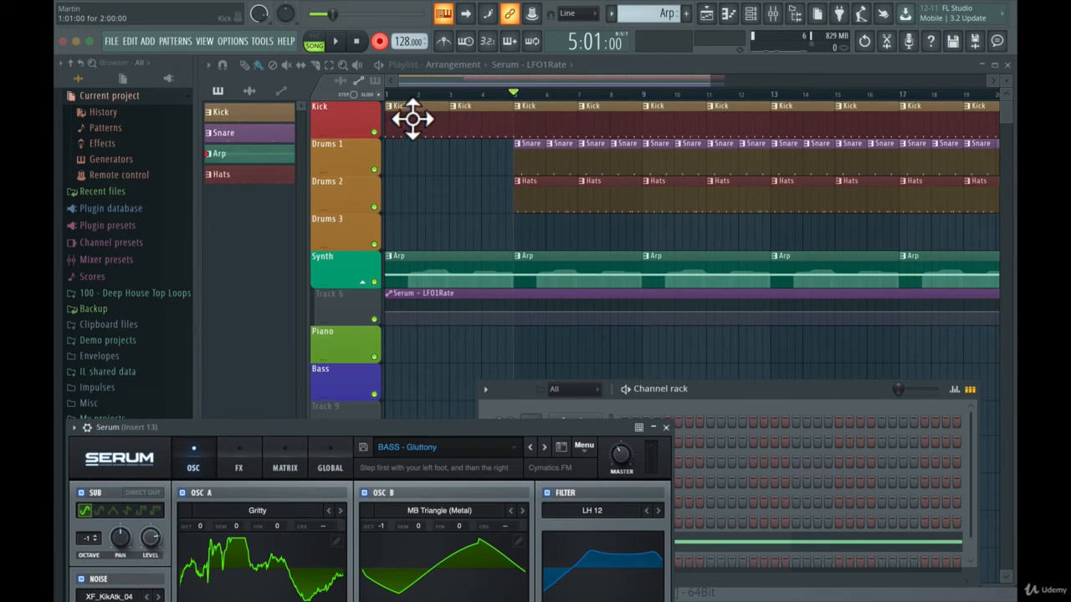
Step: Return the playhead to bar 1 and play back the recorded LFO 1 rate automation with recording off
drag(431, 94, 359, 115)
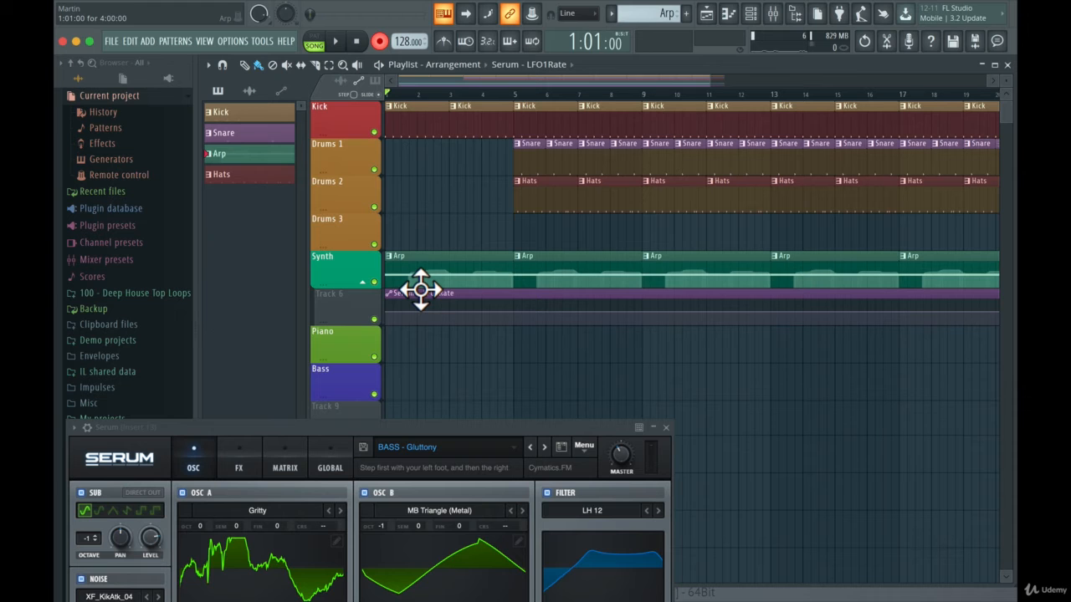
key(space)
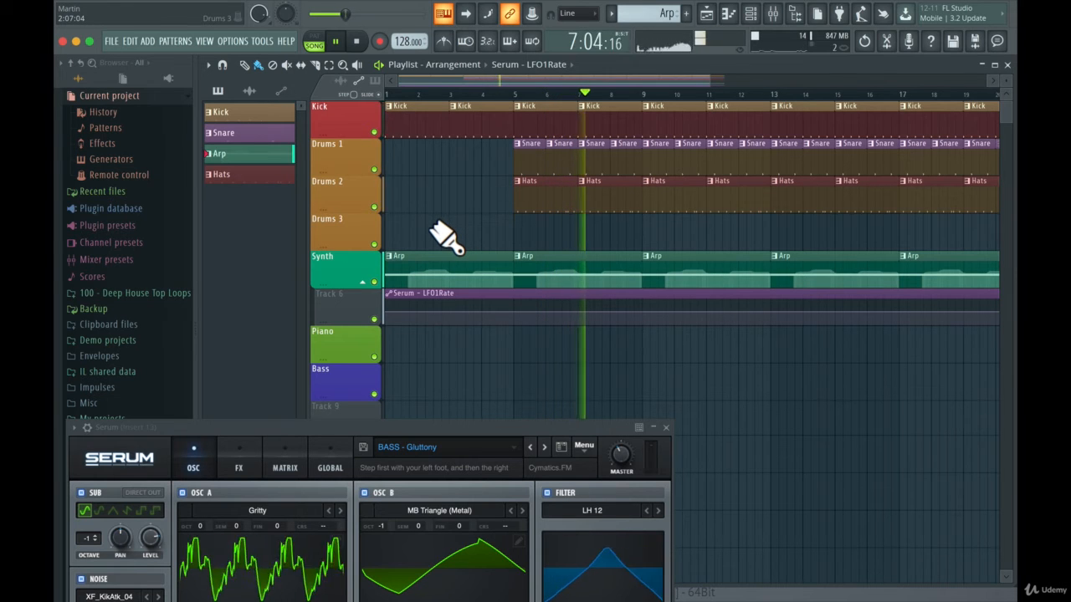
key(space)
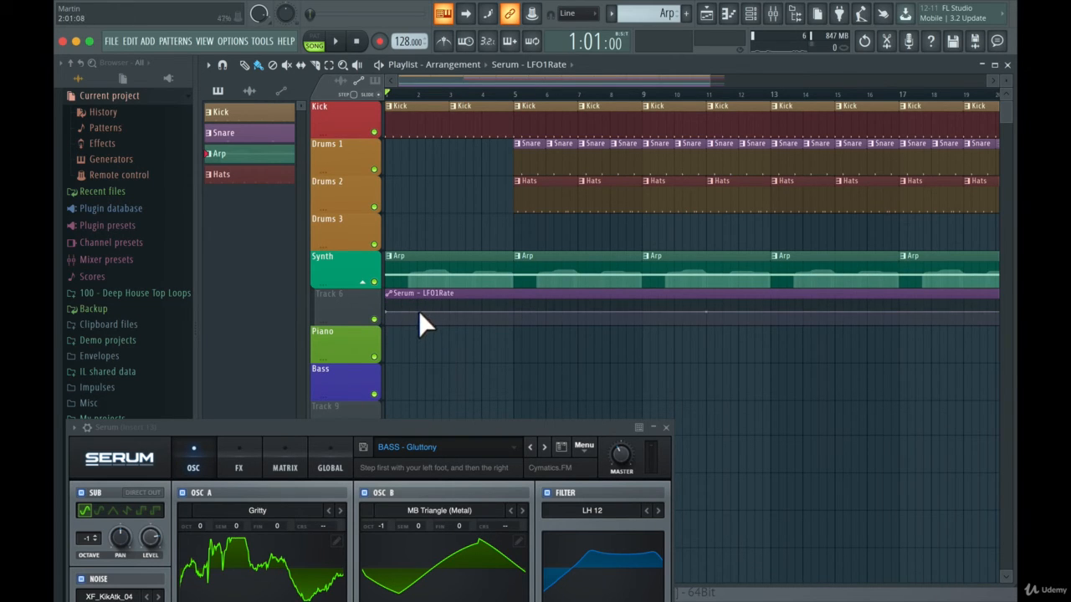
Step: Move the Serum window clear of the playlist tracks and delete the Serum - LFO1Rate clip from Track 6
drag(573, 426, 191, 79)
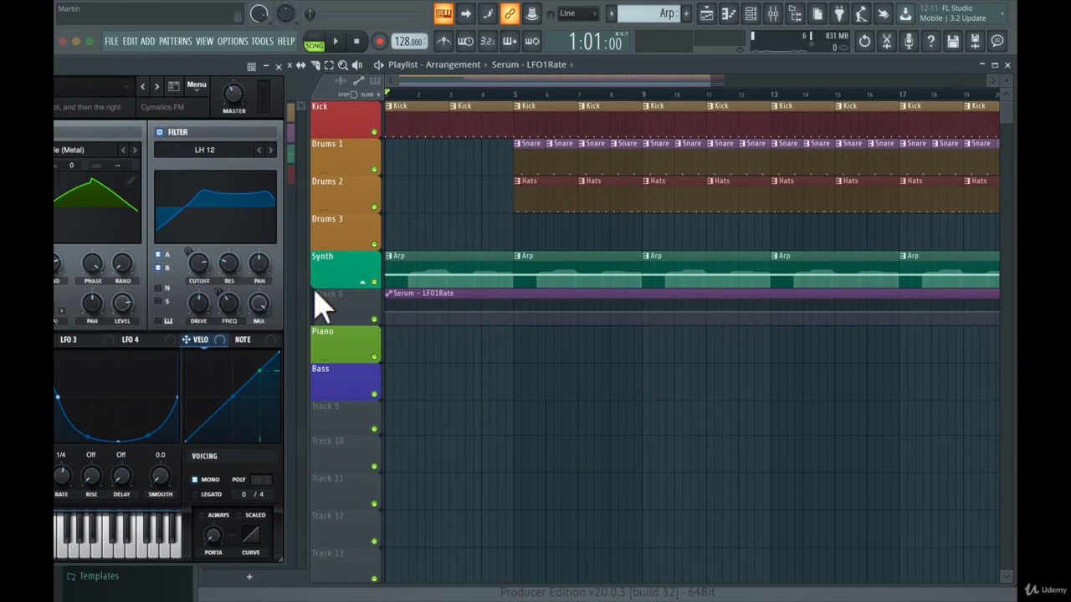
right_click(418, 306)
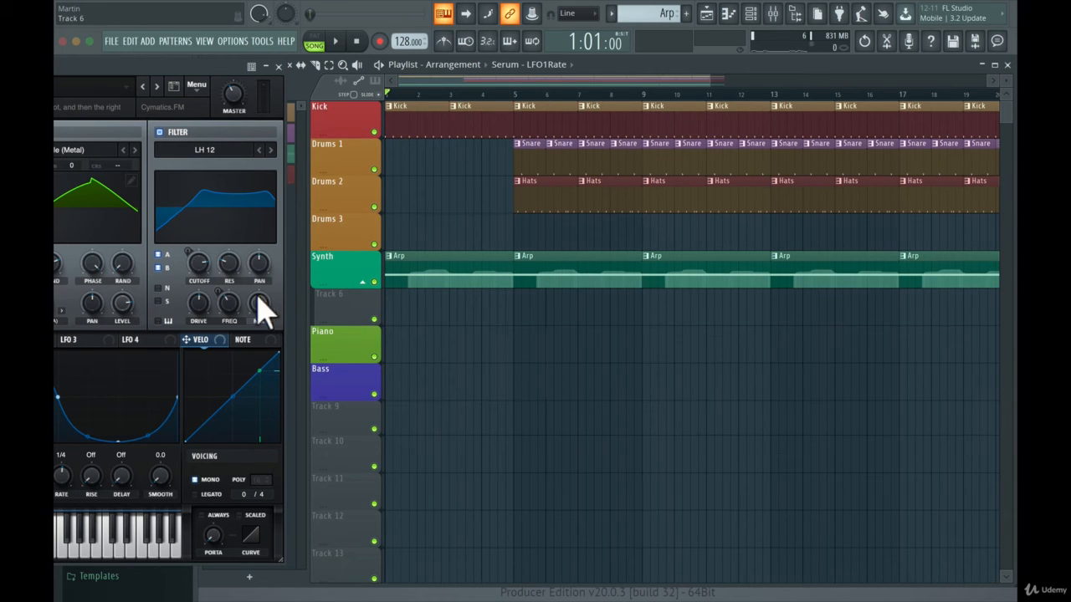
Step: Create an automation clip for Serum's filter cutoff and move it from Drums 3 to Track 6
mouse_move(203, 269)
mouse_down()
mouse_move(198, 282)
mouse_move(200, 268)
mouse_up()
right_click(509, 13)
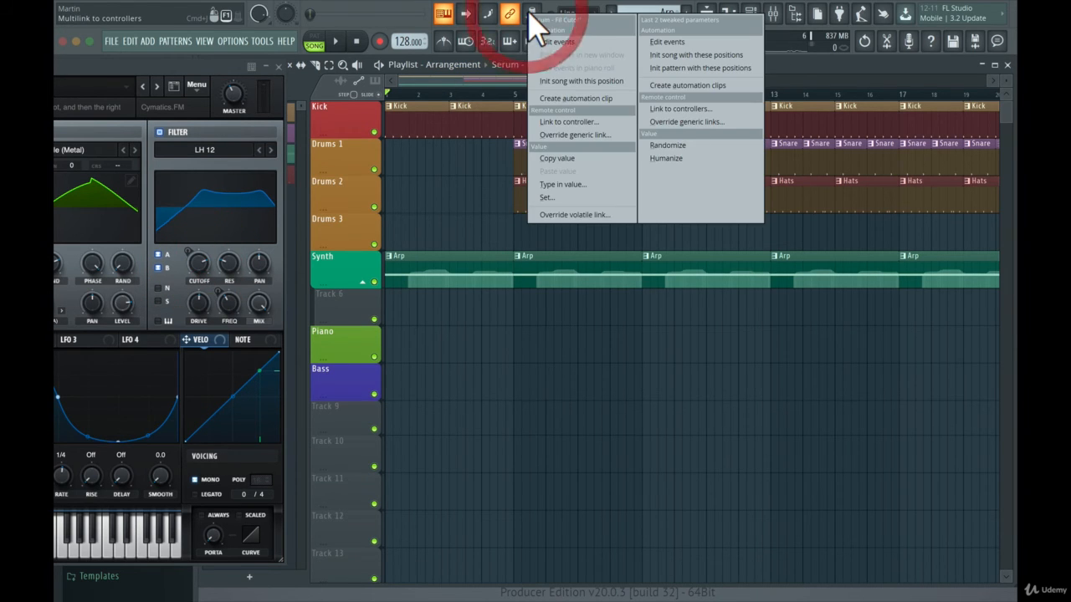
click(578, 99)
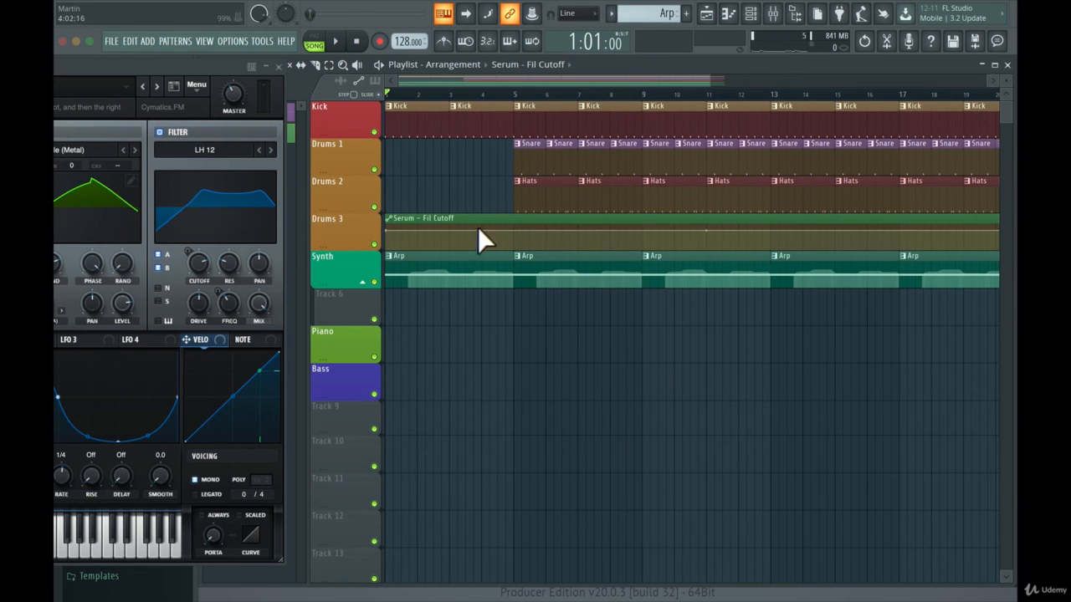
drag(488, 230, 480, 327)
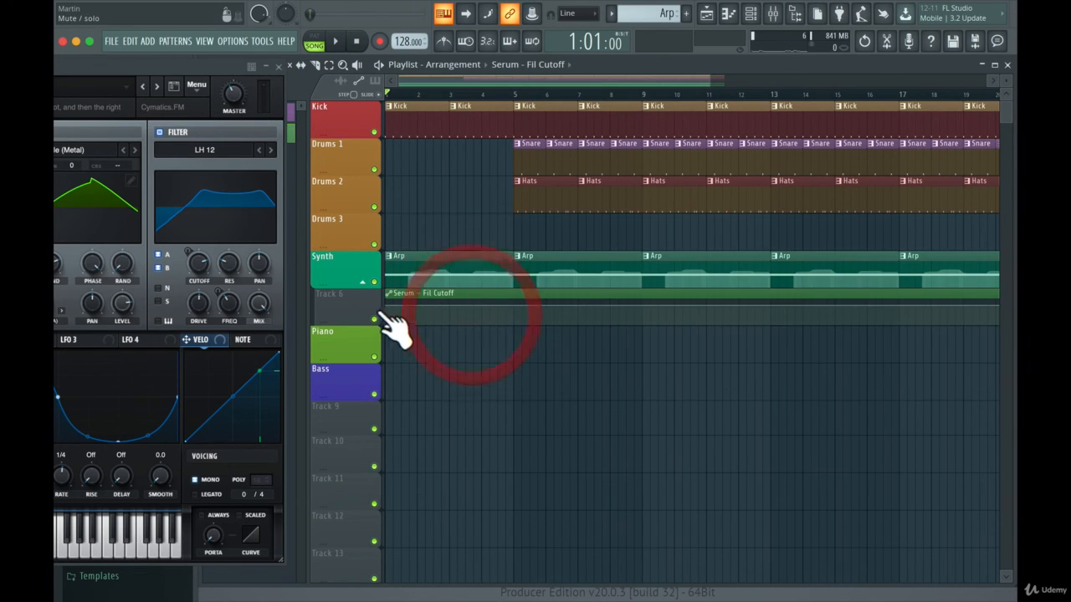
Step: Lower the Serum - Fil Cutoff clip's start point, bend its curve into a fast early rise, and audition it
drag(387, 307, 385, 322)
drag(711, 322, 712, 259)
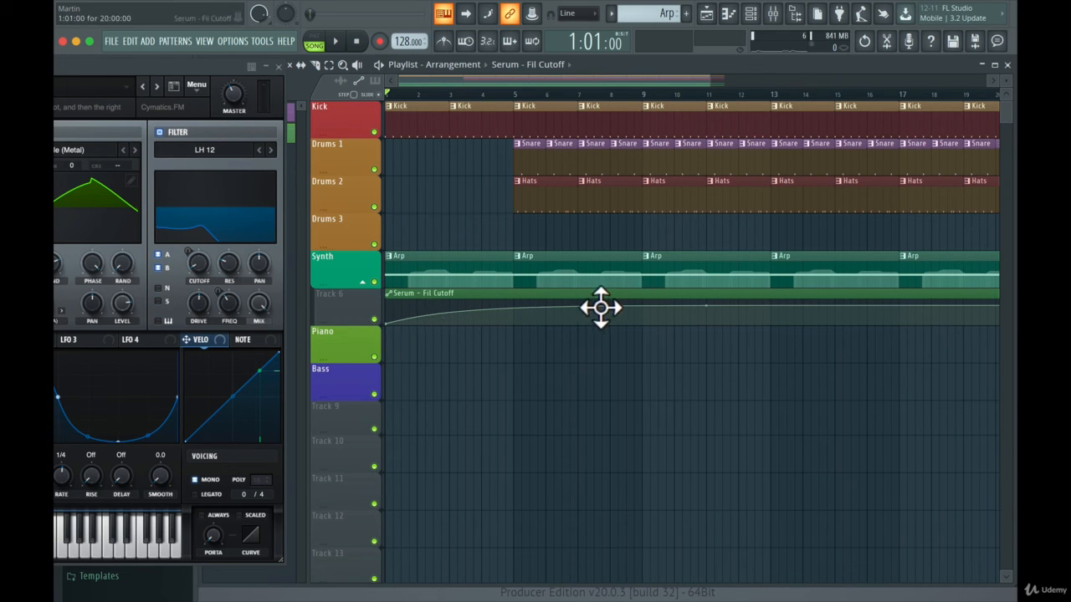
key(space)
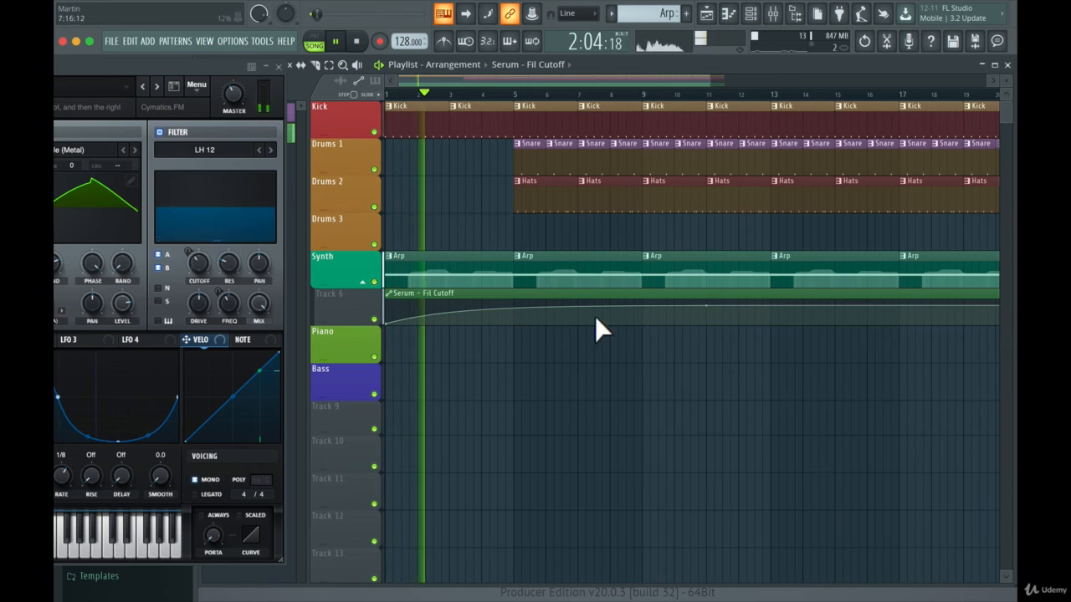
key(space)
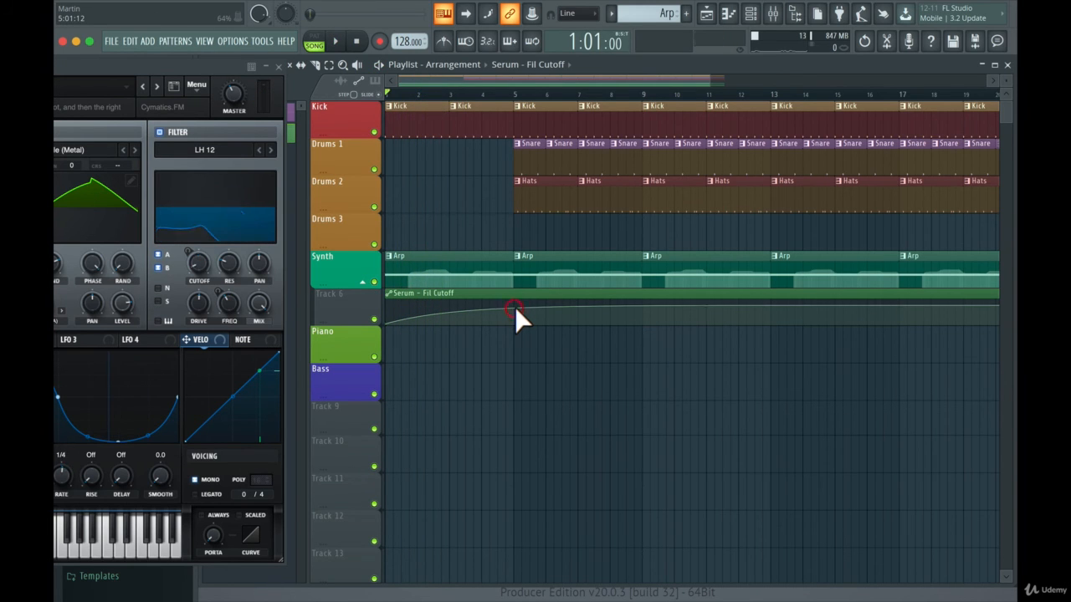
Step: Add a control point at bar 5 of the Serum - Fil Cutoff clip, bend the curve into a slow-starting rise, and audition it
click(514, 307)
click(513, 309)
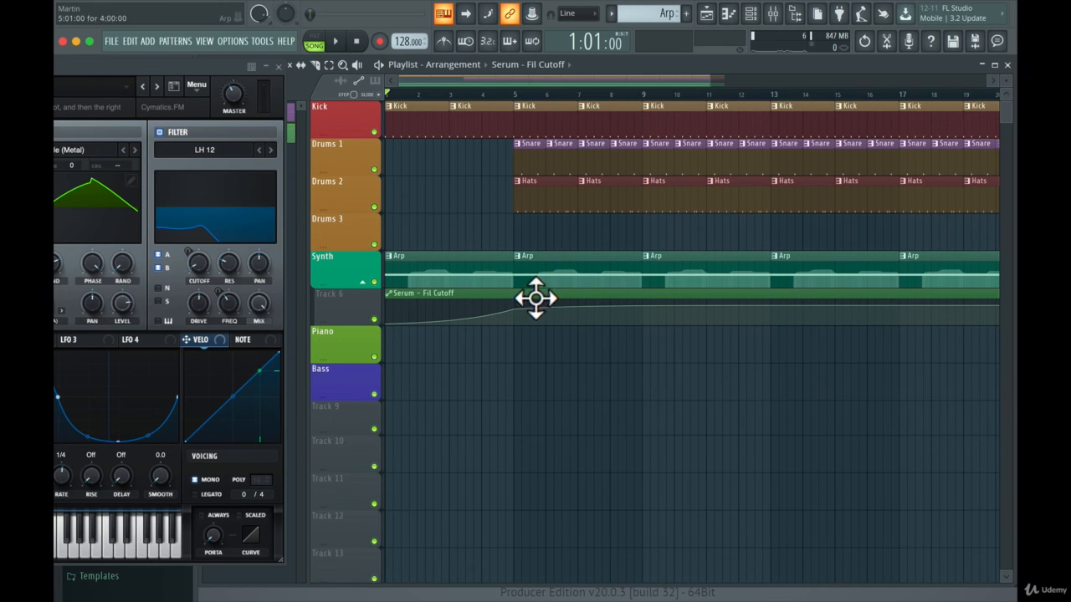
key(space)
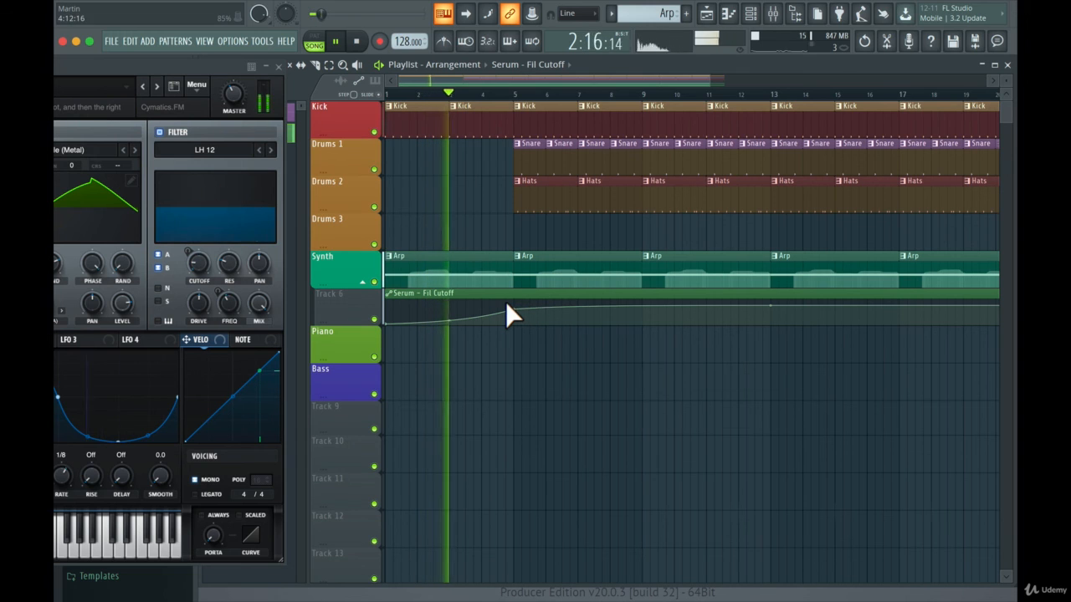
key(space)
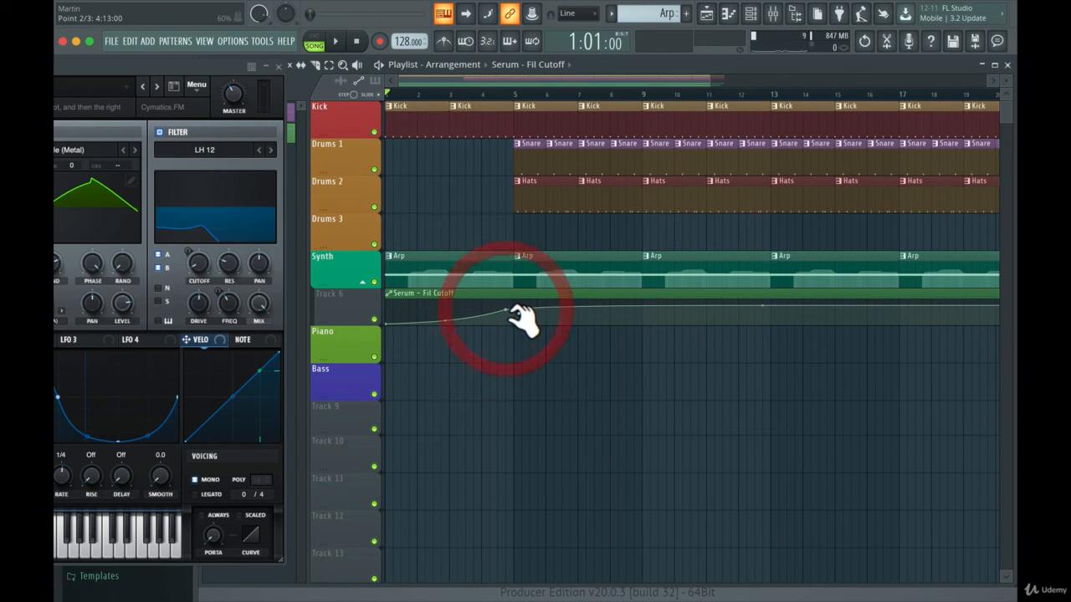
Step: Add a higher peak point at bar 5 of the cutoff automation, straighten the segment after it, and audition the song
right_click(512, 310)
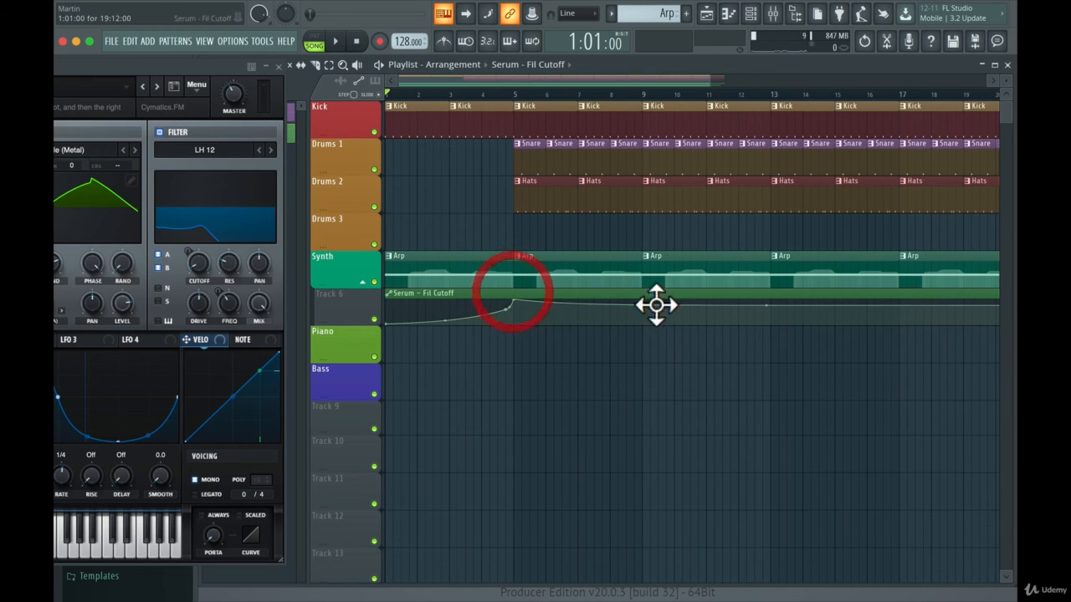
right_click(774, 305)
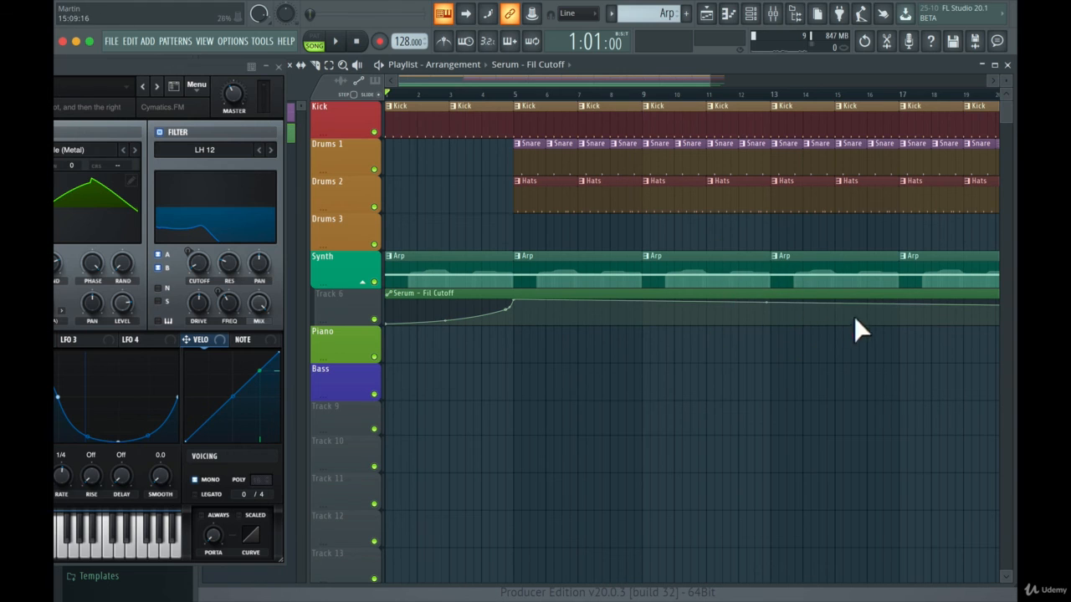
key(space)
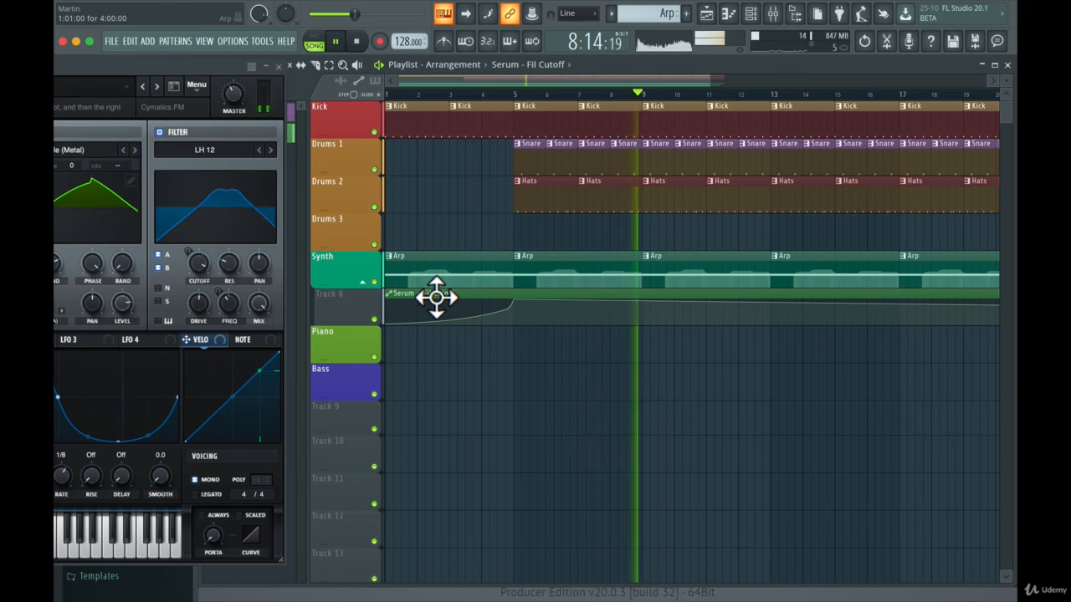
key(space)
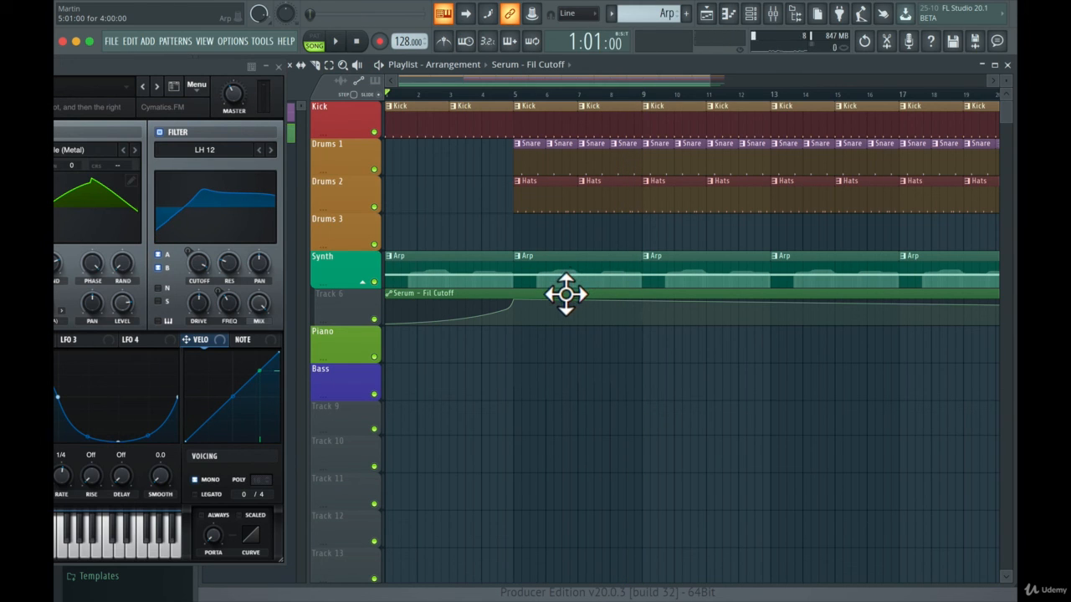